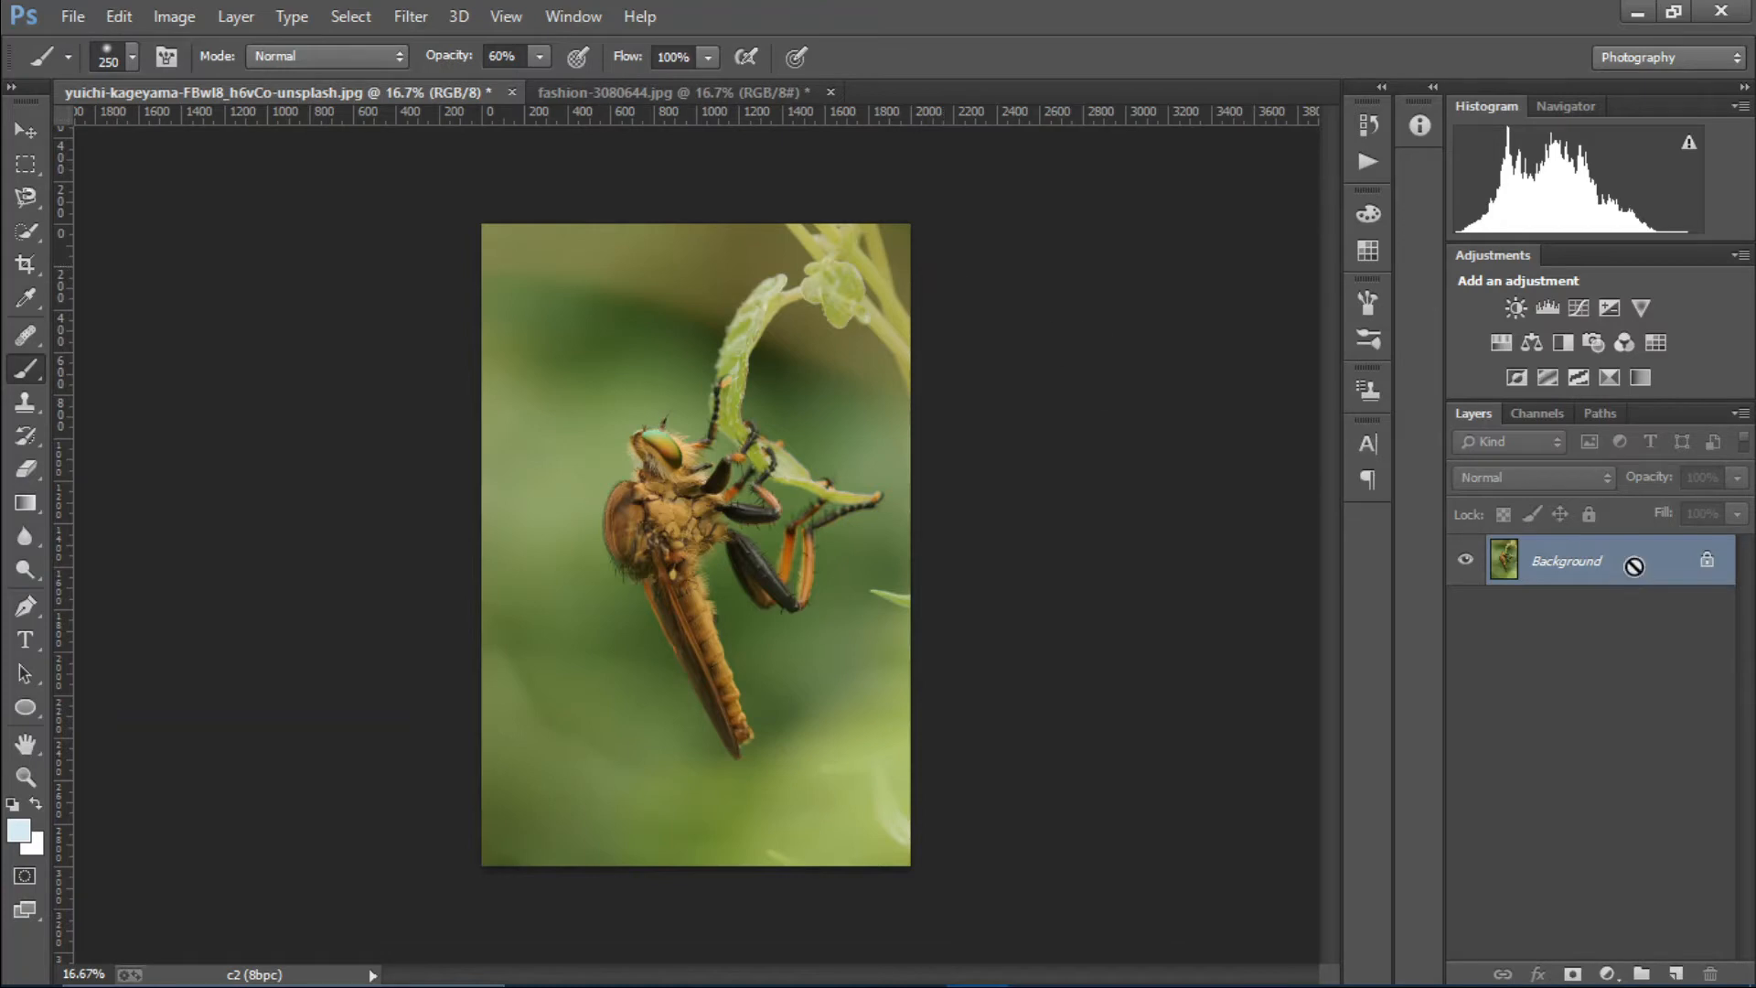
Duplicate the Background layer of the insect photo and rename the copy "Sharpness".
{"action": "key", "text": "ctrl+j"}
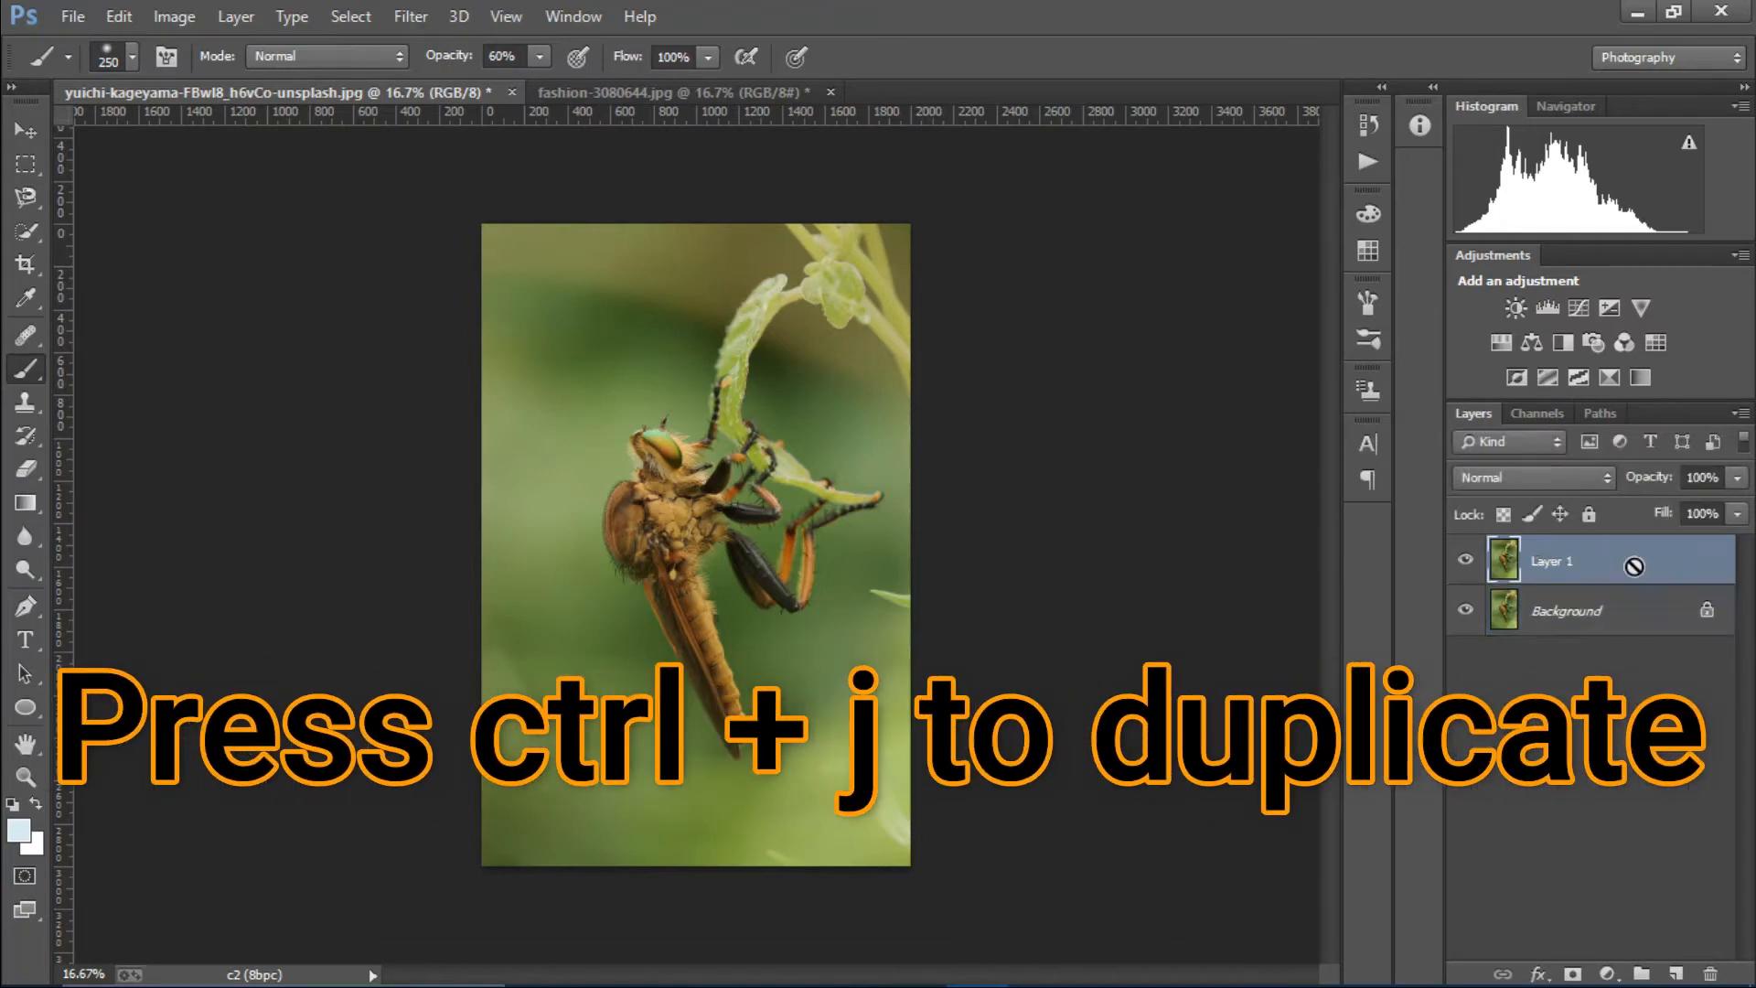
{"action": "double_click", "coordinate": [1566, 561]}
{"action": "type", "text": "Sharpne"}
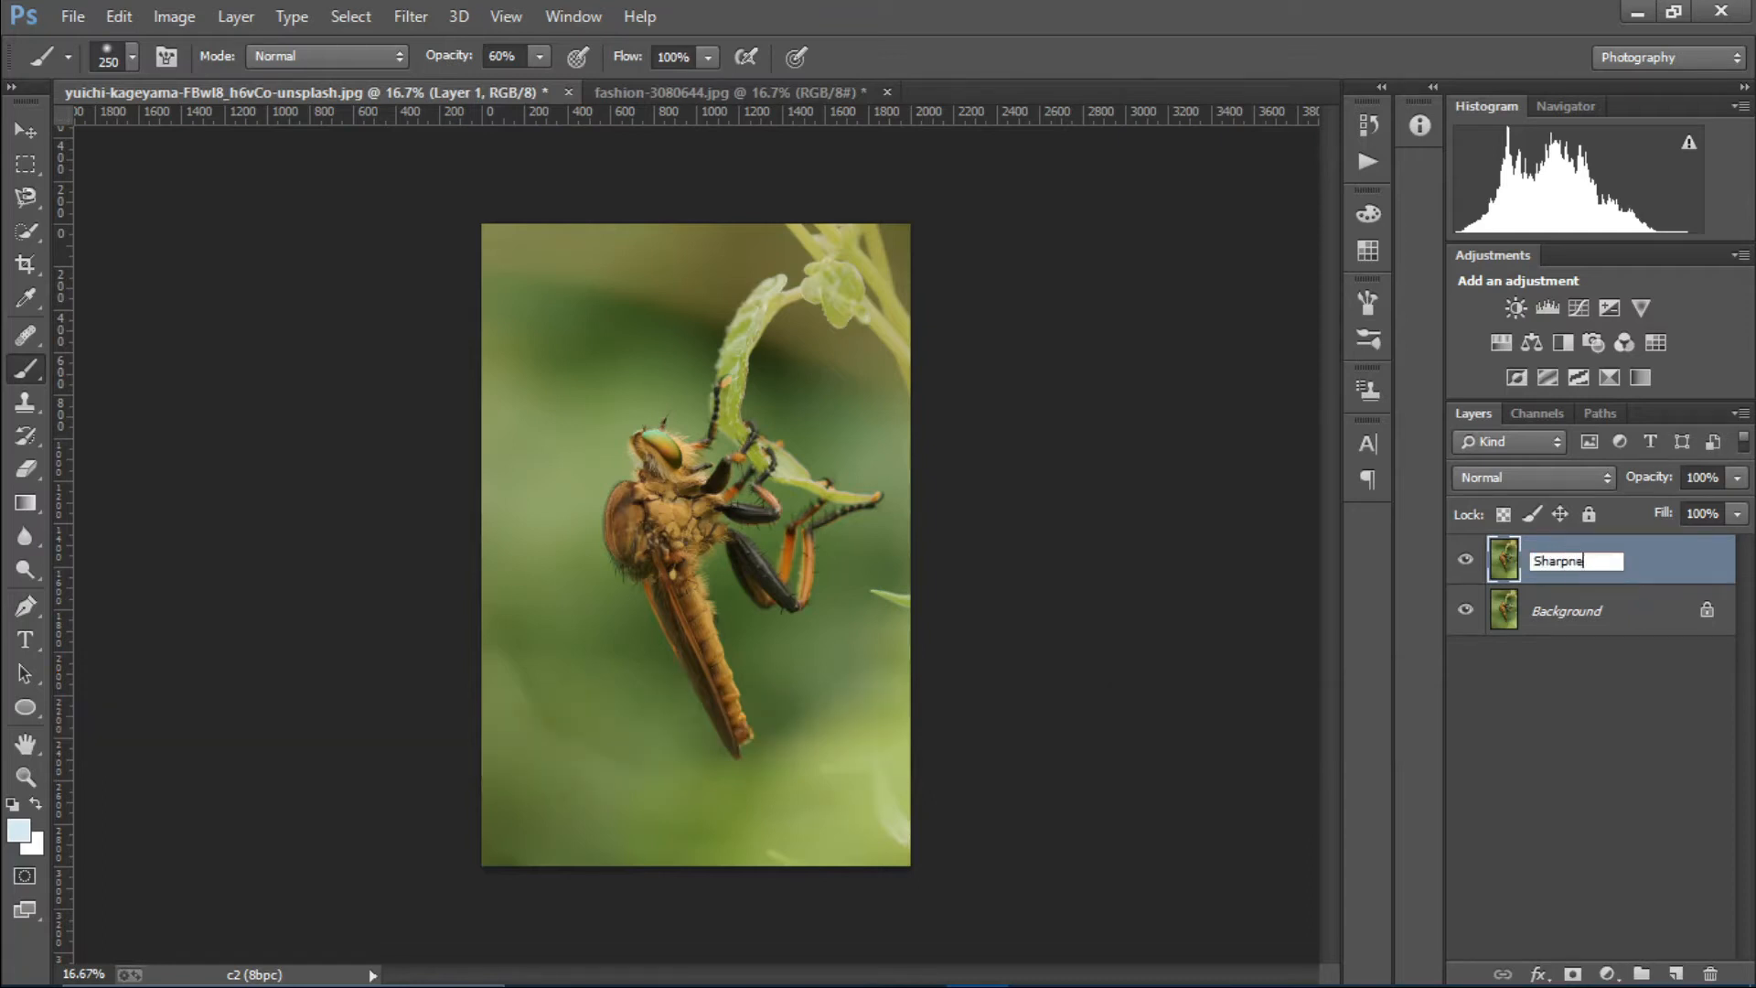
{"action": "type", "text": "ss"}
{"action": "key", "text": "Return"}
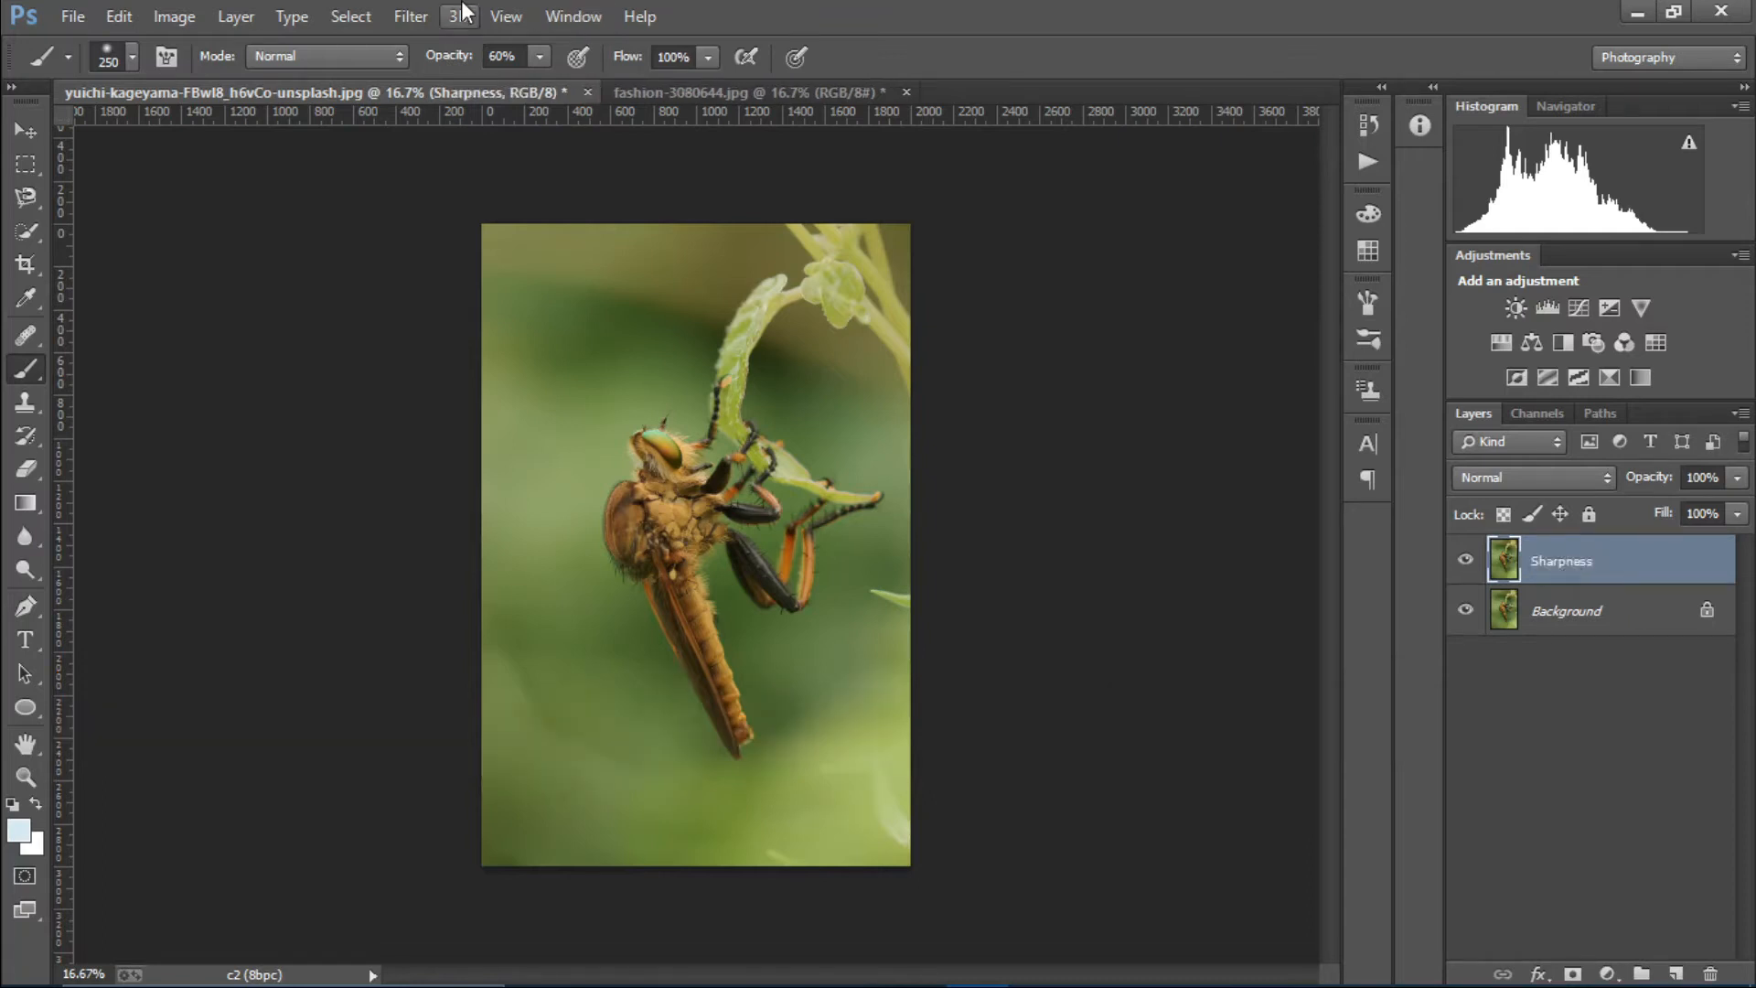
Apply a High Pass filter with a 3.6 pixel radius to the Sharpness layer.
{"action": "left_click", "coordinate": [411, 16]}
{"action": "mouse_move", "coordinate": [539, 597]}
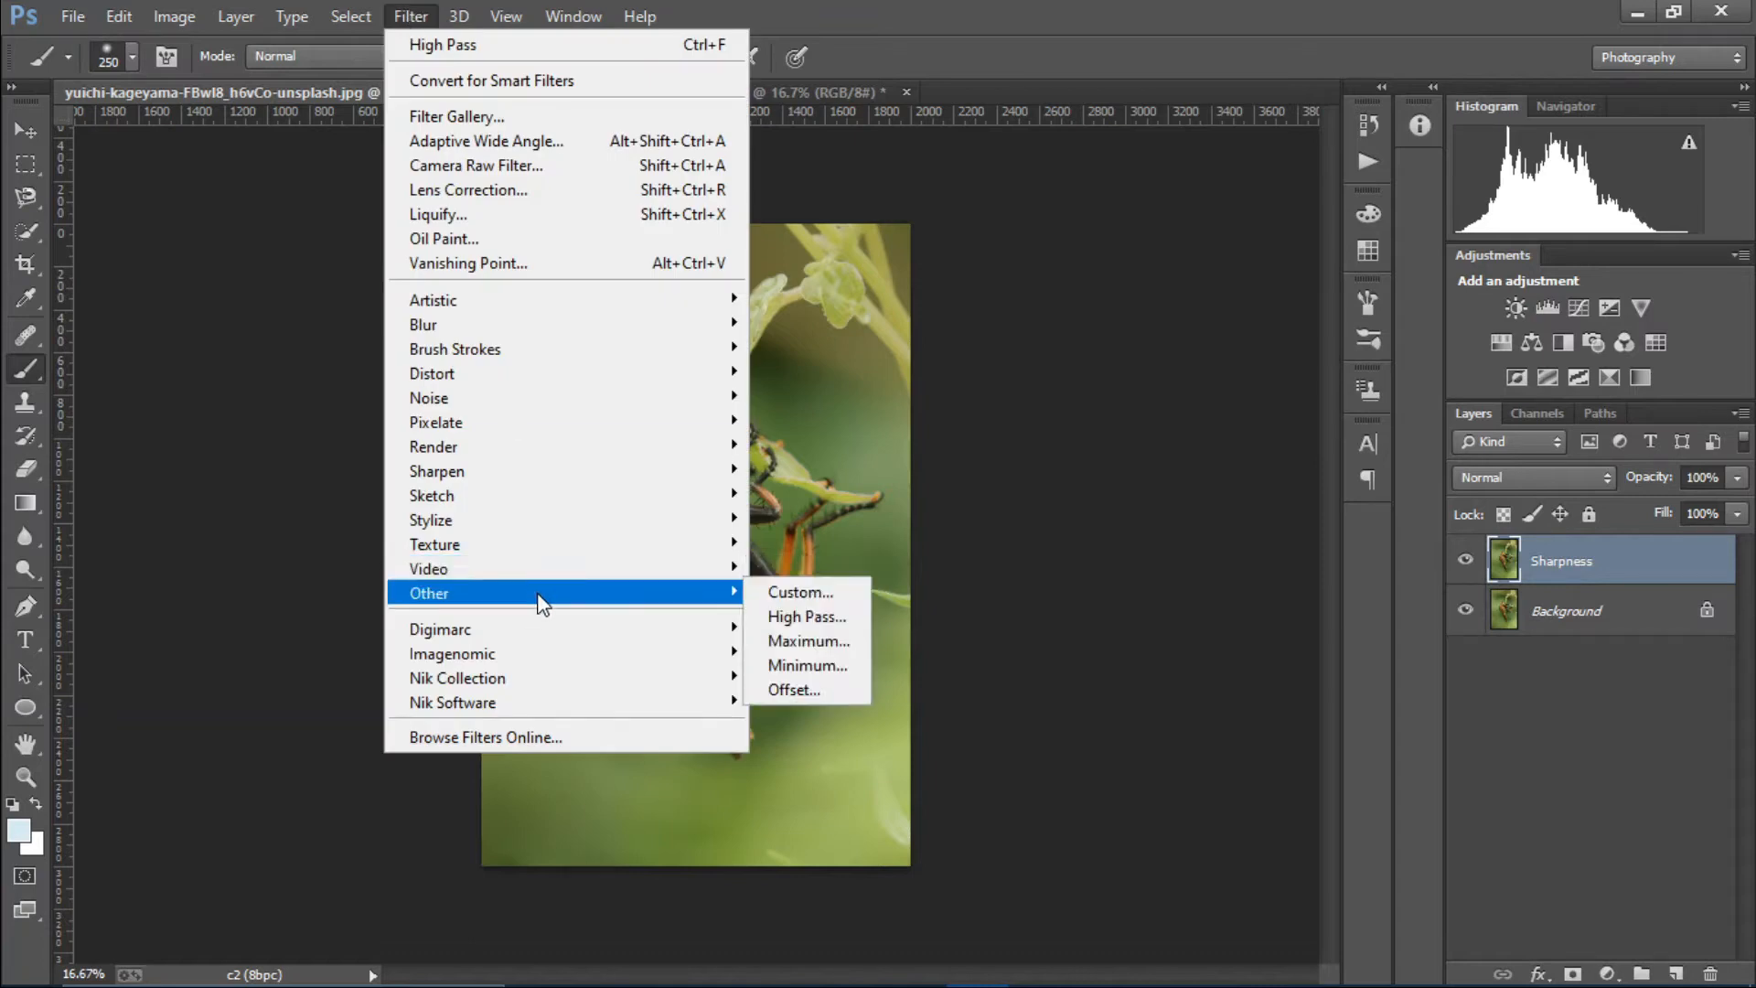
{"action": "left_click", "coordinate": [809, 619]}
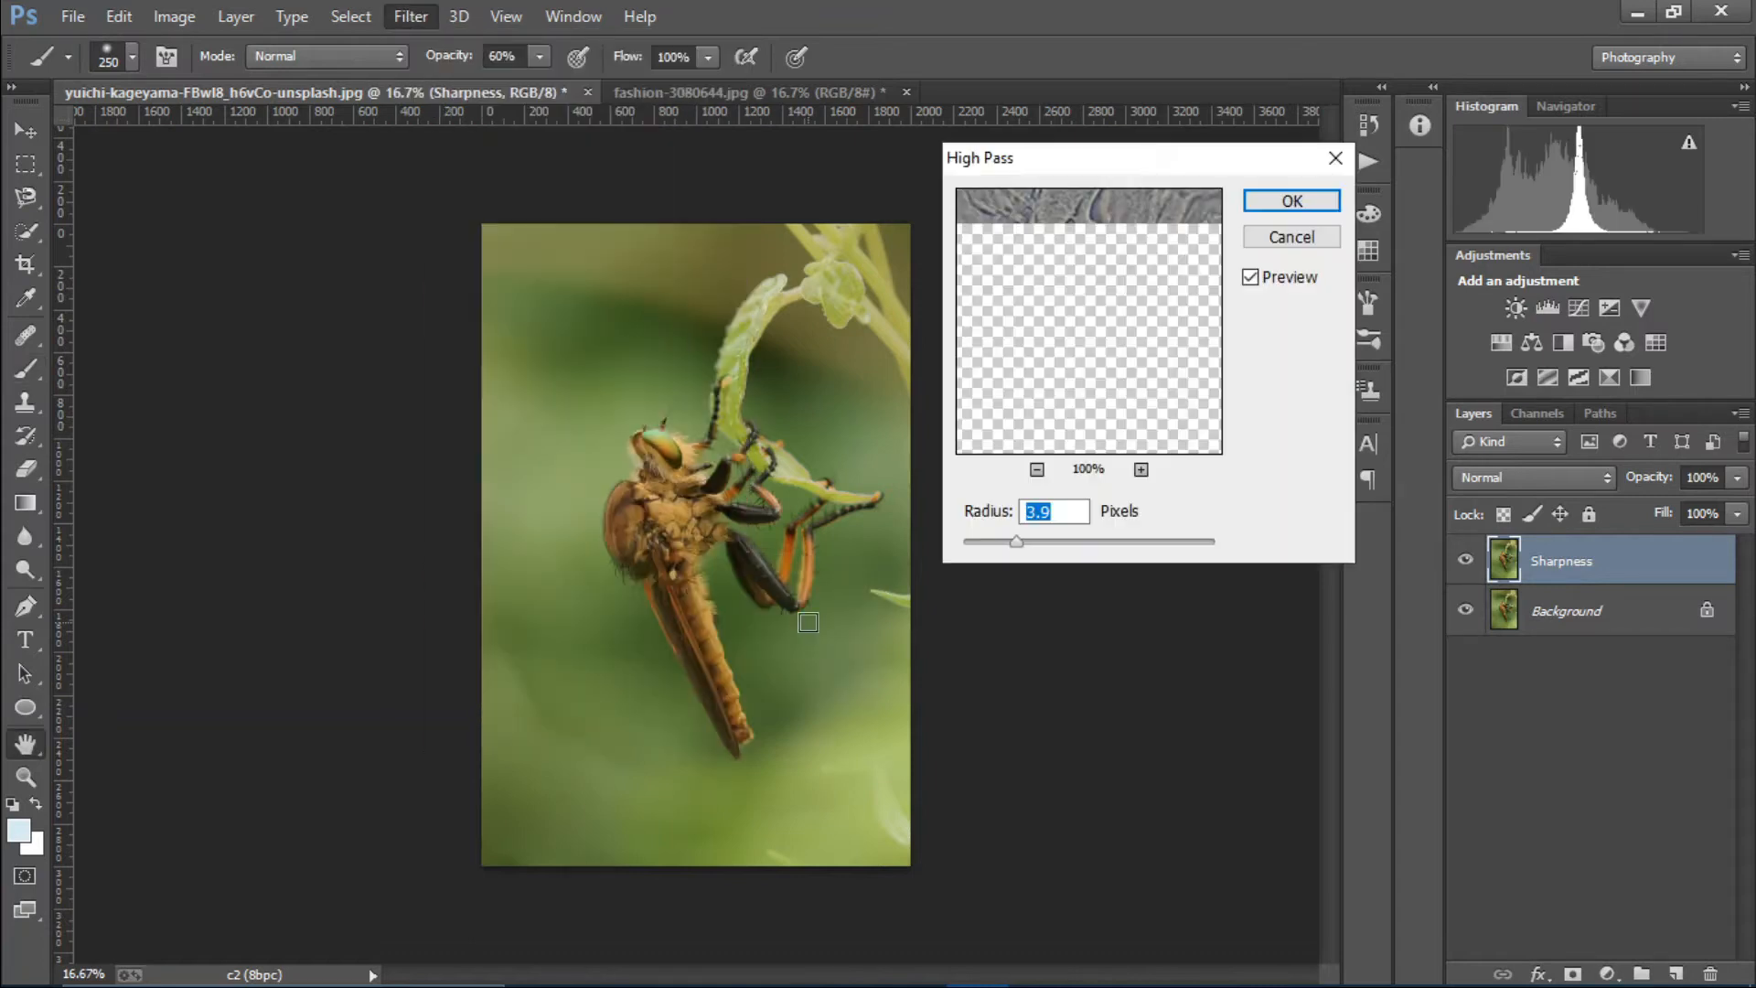
{"action": "left_click_drag", "start_coordinate": [1014, 543], "coordinate": [925, 552]}
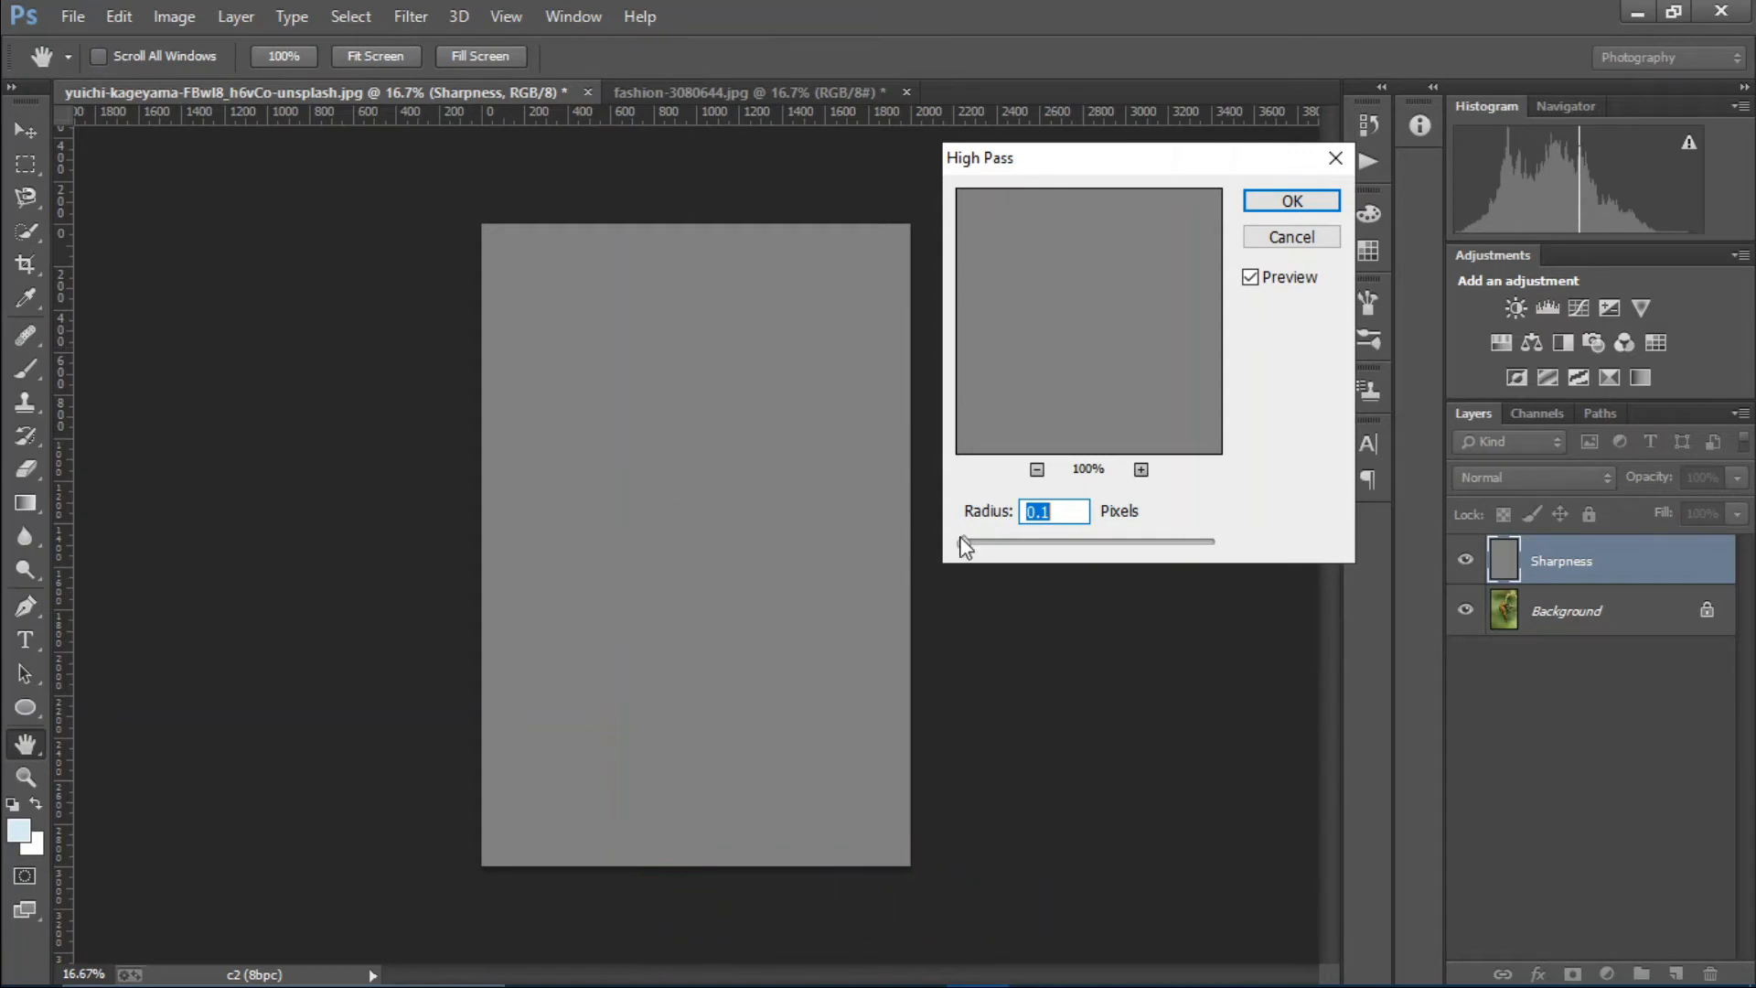
{"action": "left_click_drag", "start_coordinate": [972, 543], "coordinate": [1013, 547]}
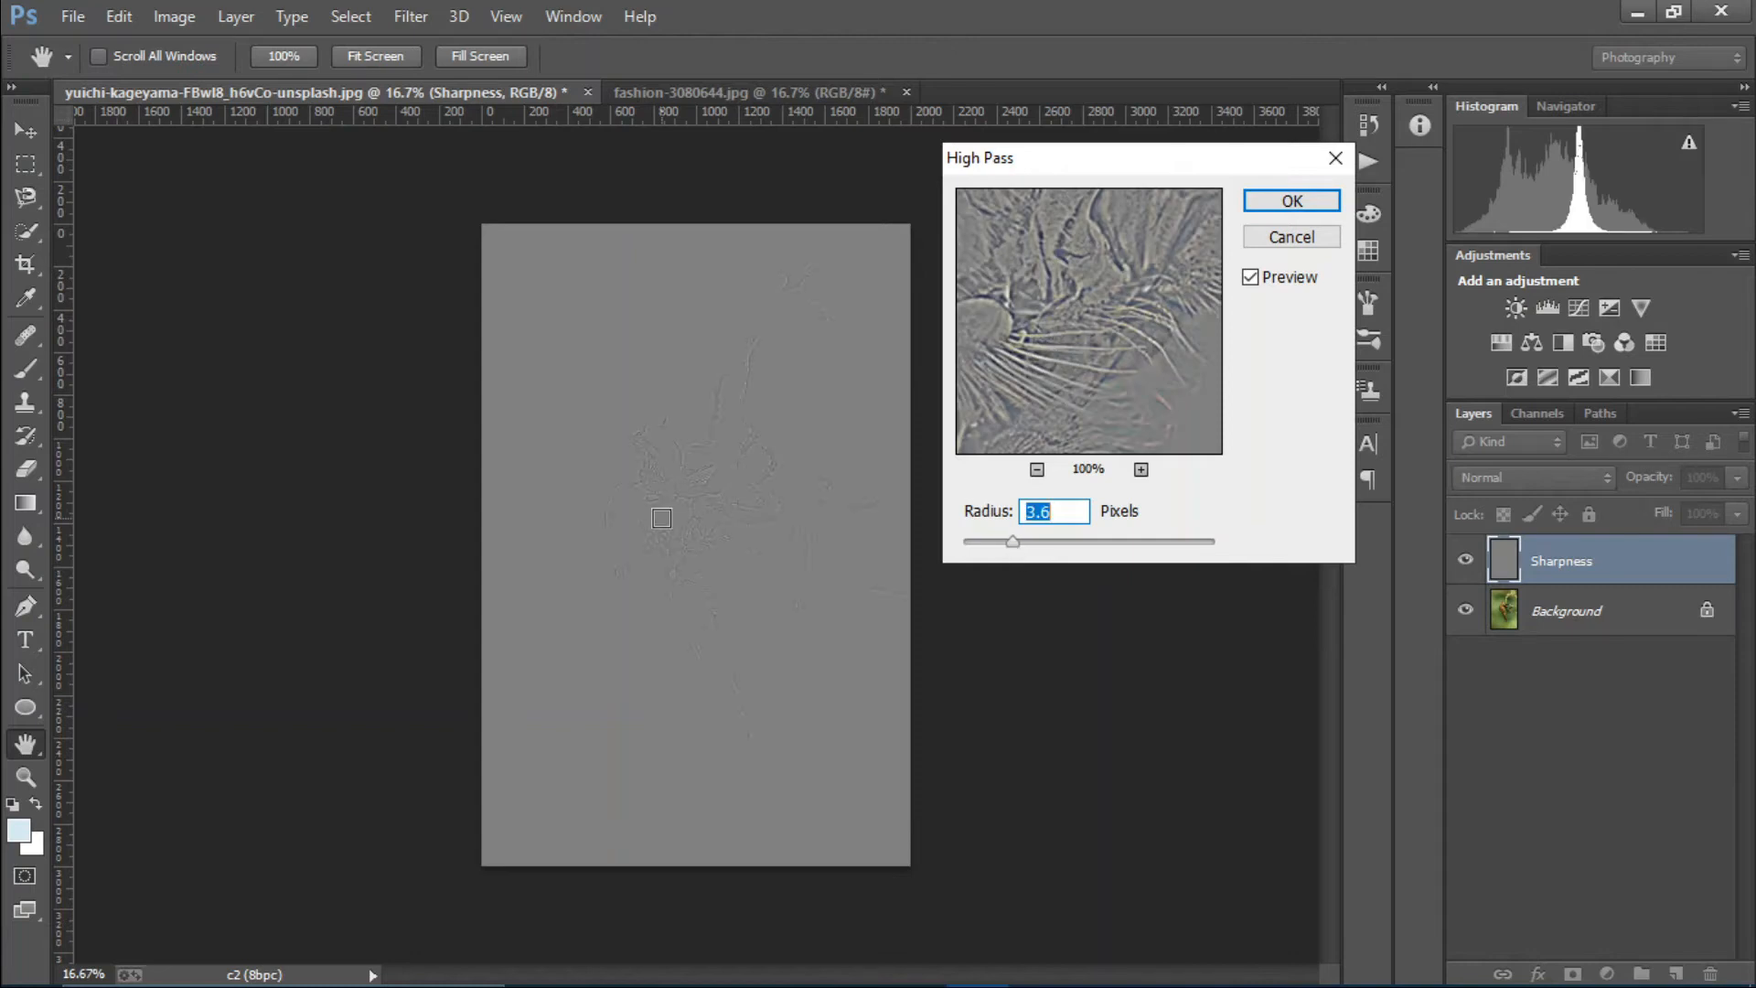
{"action": "left_click", "coordinate": [1280, 203]}
{"action": "key", "text": "b"}
Set the Sharpness layer's blend mode to Linear Light and add a black layer mask to it.
{"action": "left_click", "coordinate": [1501, 486]}
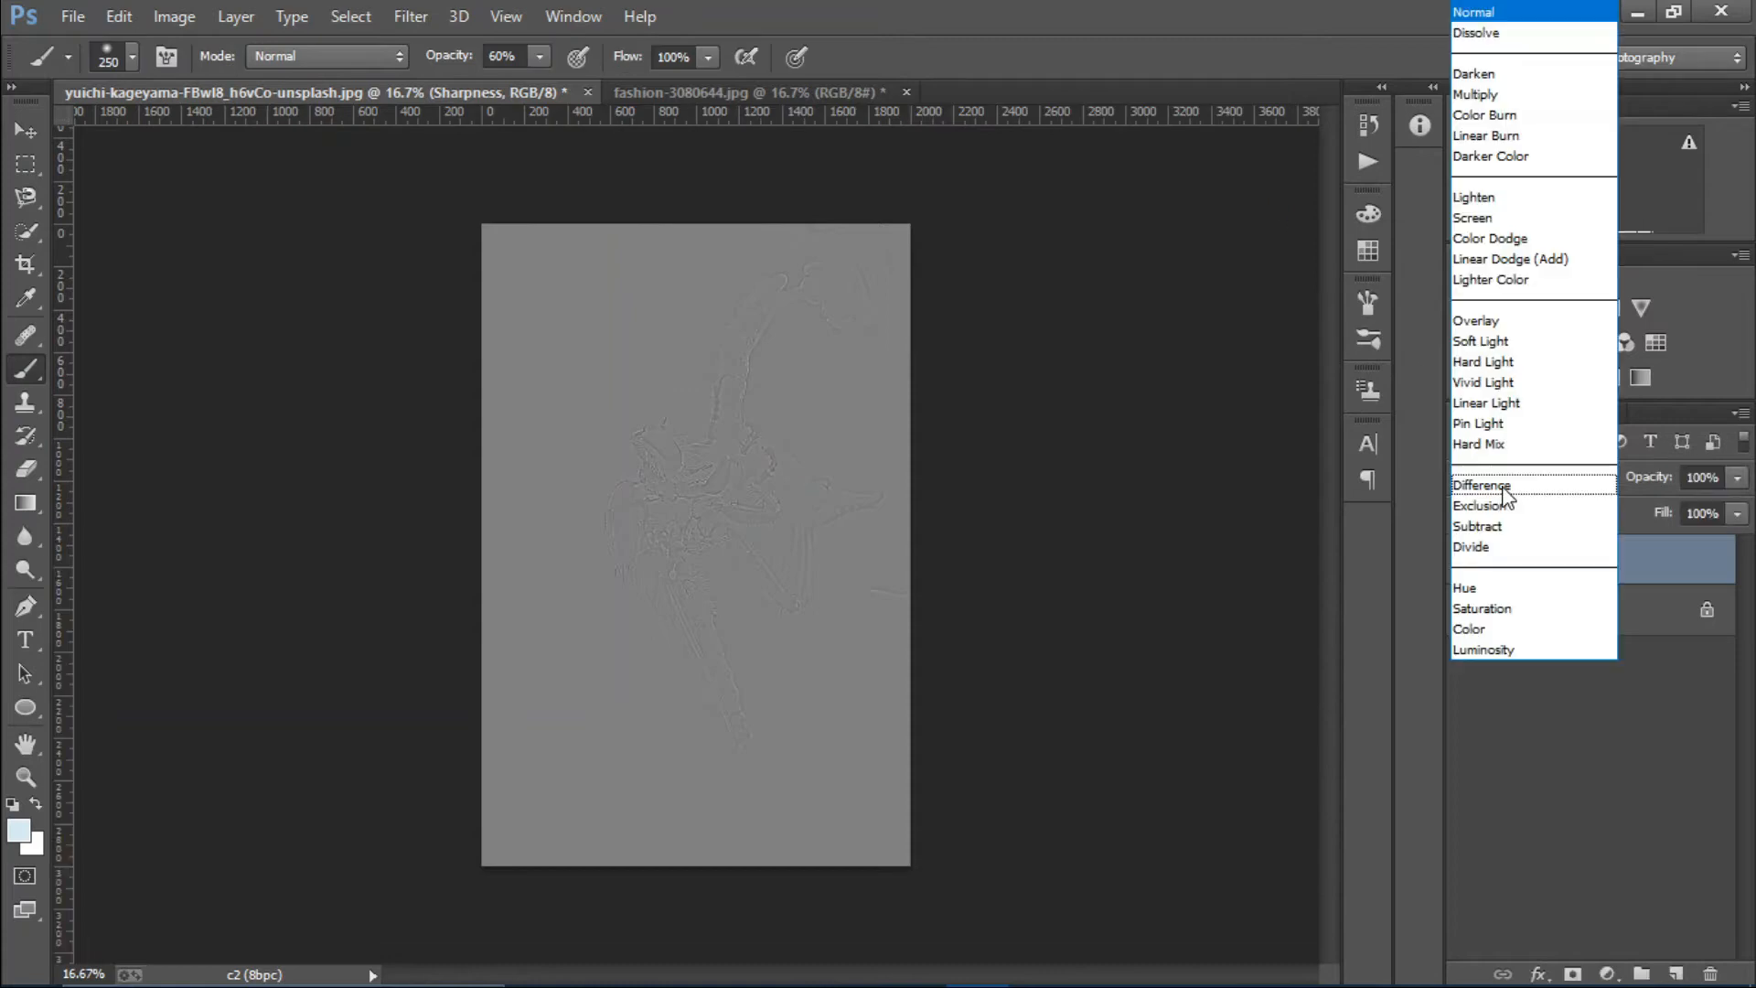
{"action": "left_click", "coordinate": [1486, 402]}
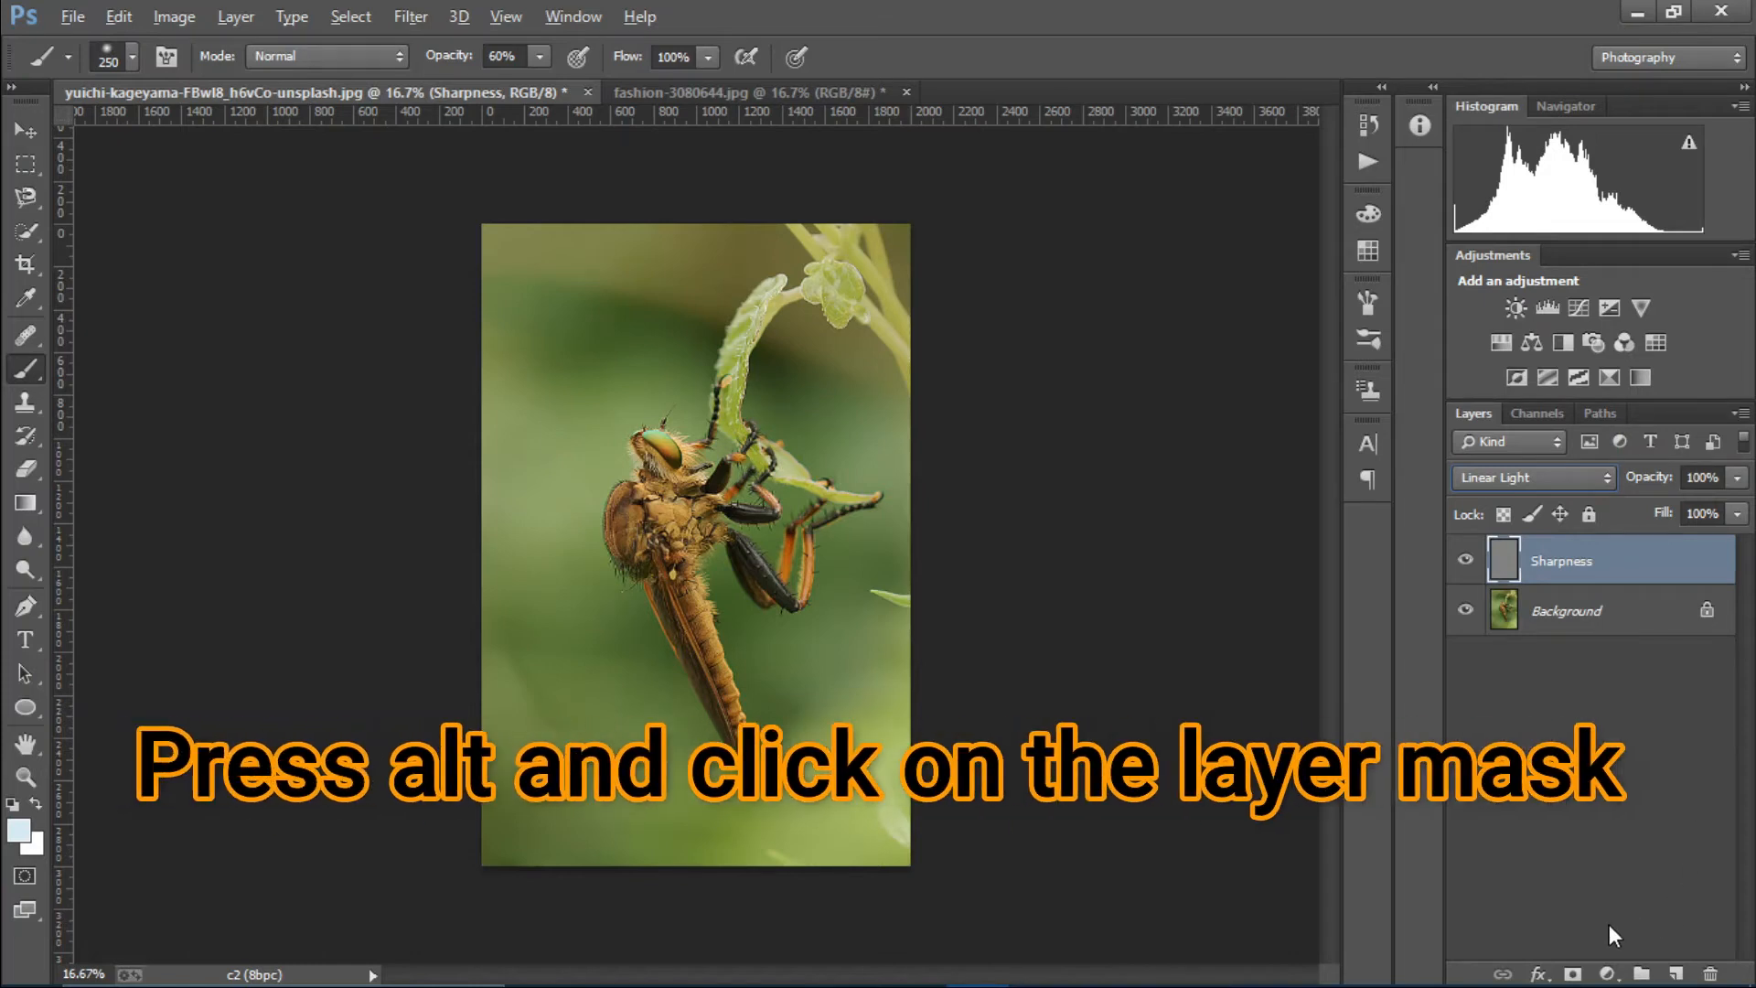
{"action": "left_click", "coordinate": [1574, 974], "text": "alt"}
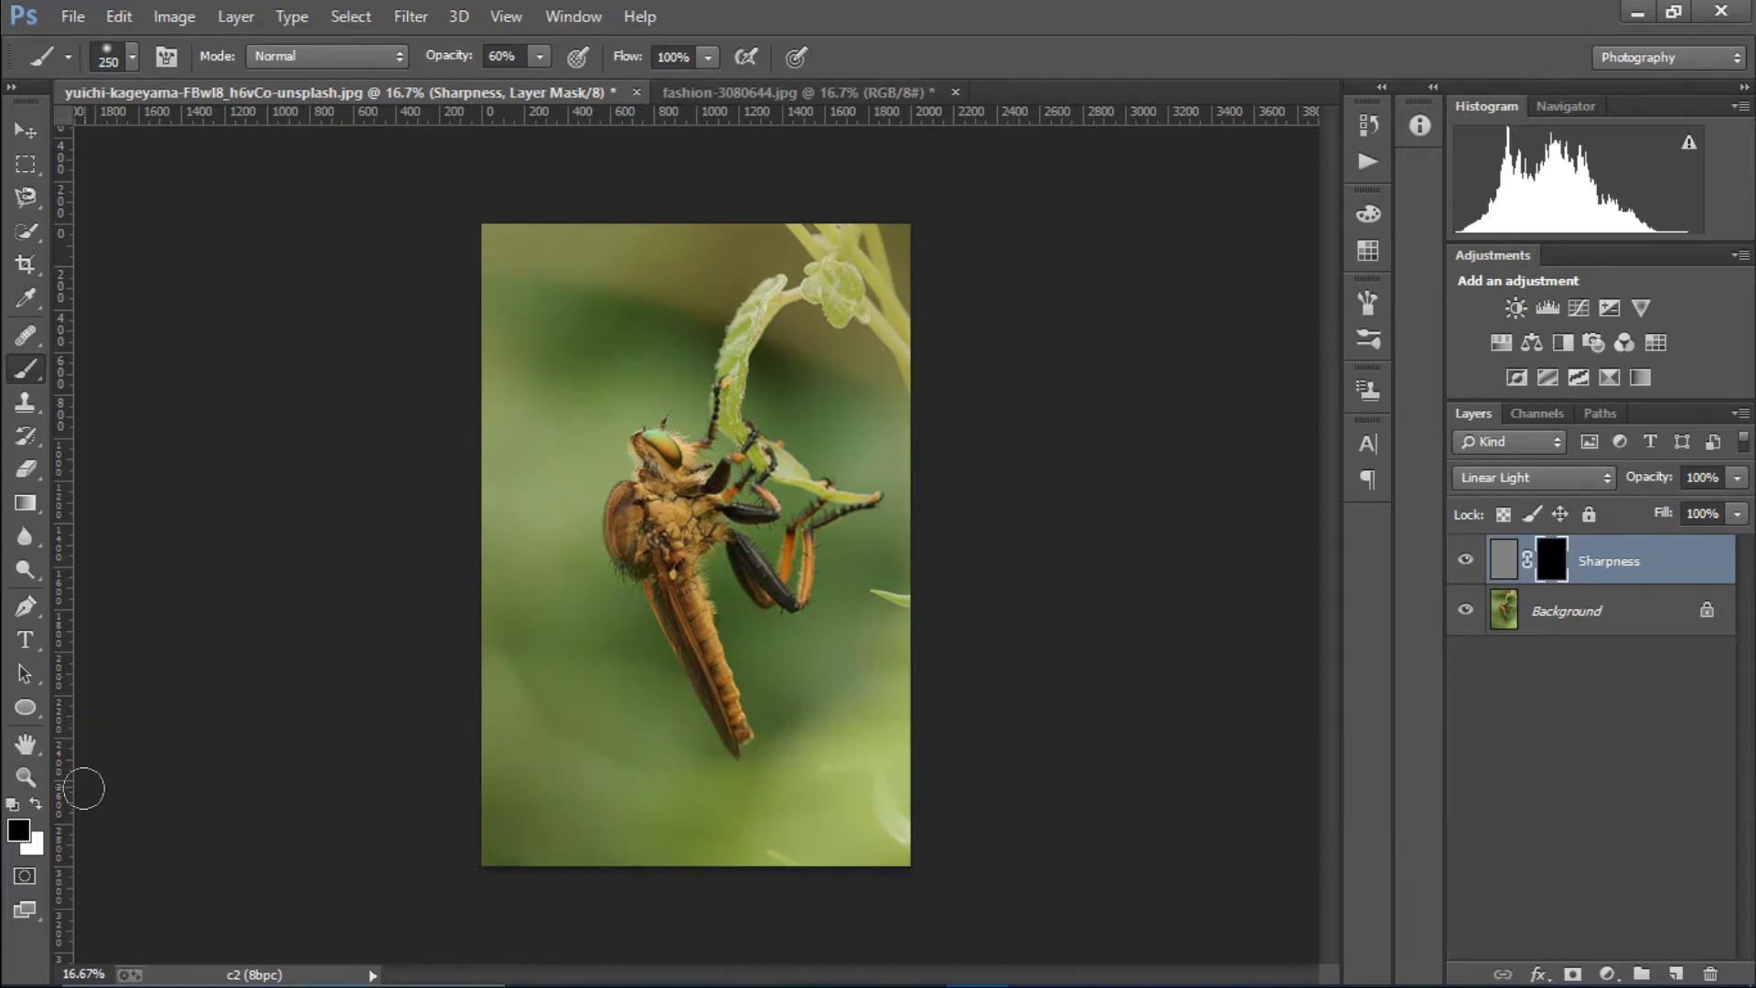
Paint white at 100% brush opacity on the Sharpness mask over the insect's head, body and legs.
{"action": "left_click", "coordinate": [37, 804]}
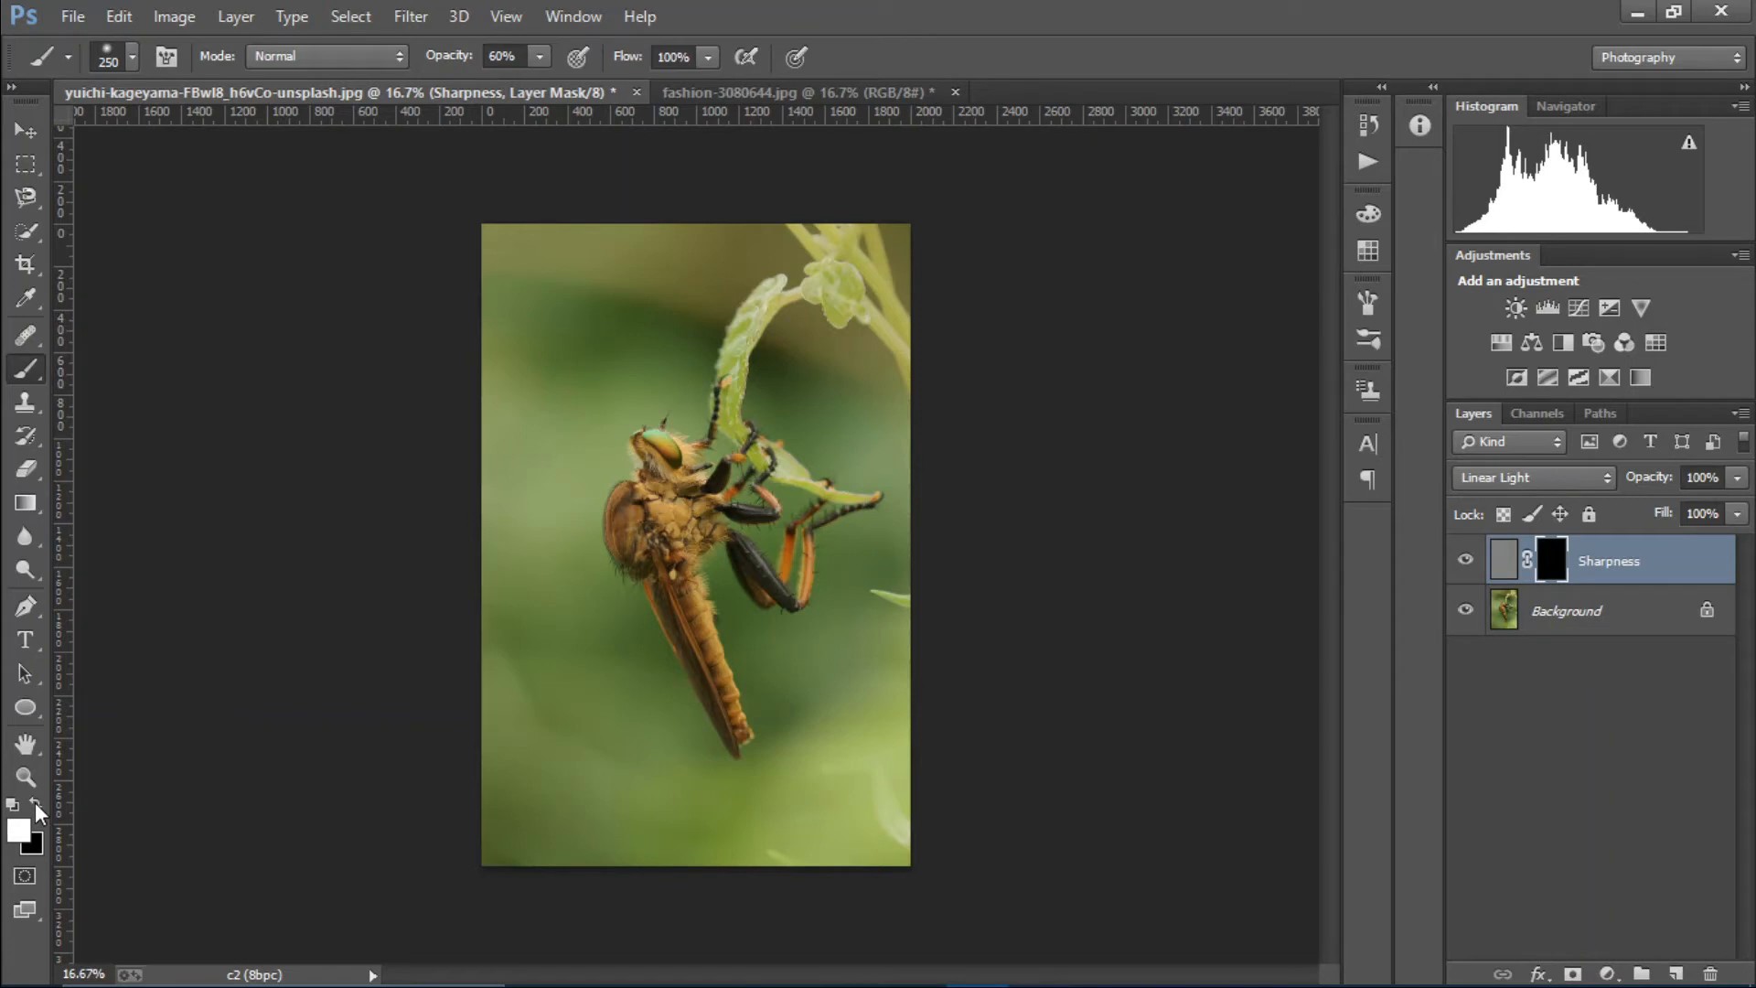
{"action": "left_click", "coordinate": [540, 56]}
{"action": "left_click_drag", "start_coordinate": [552, 93], "coordinate": [706, 86]}
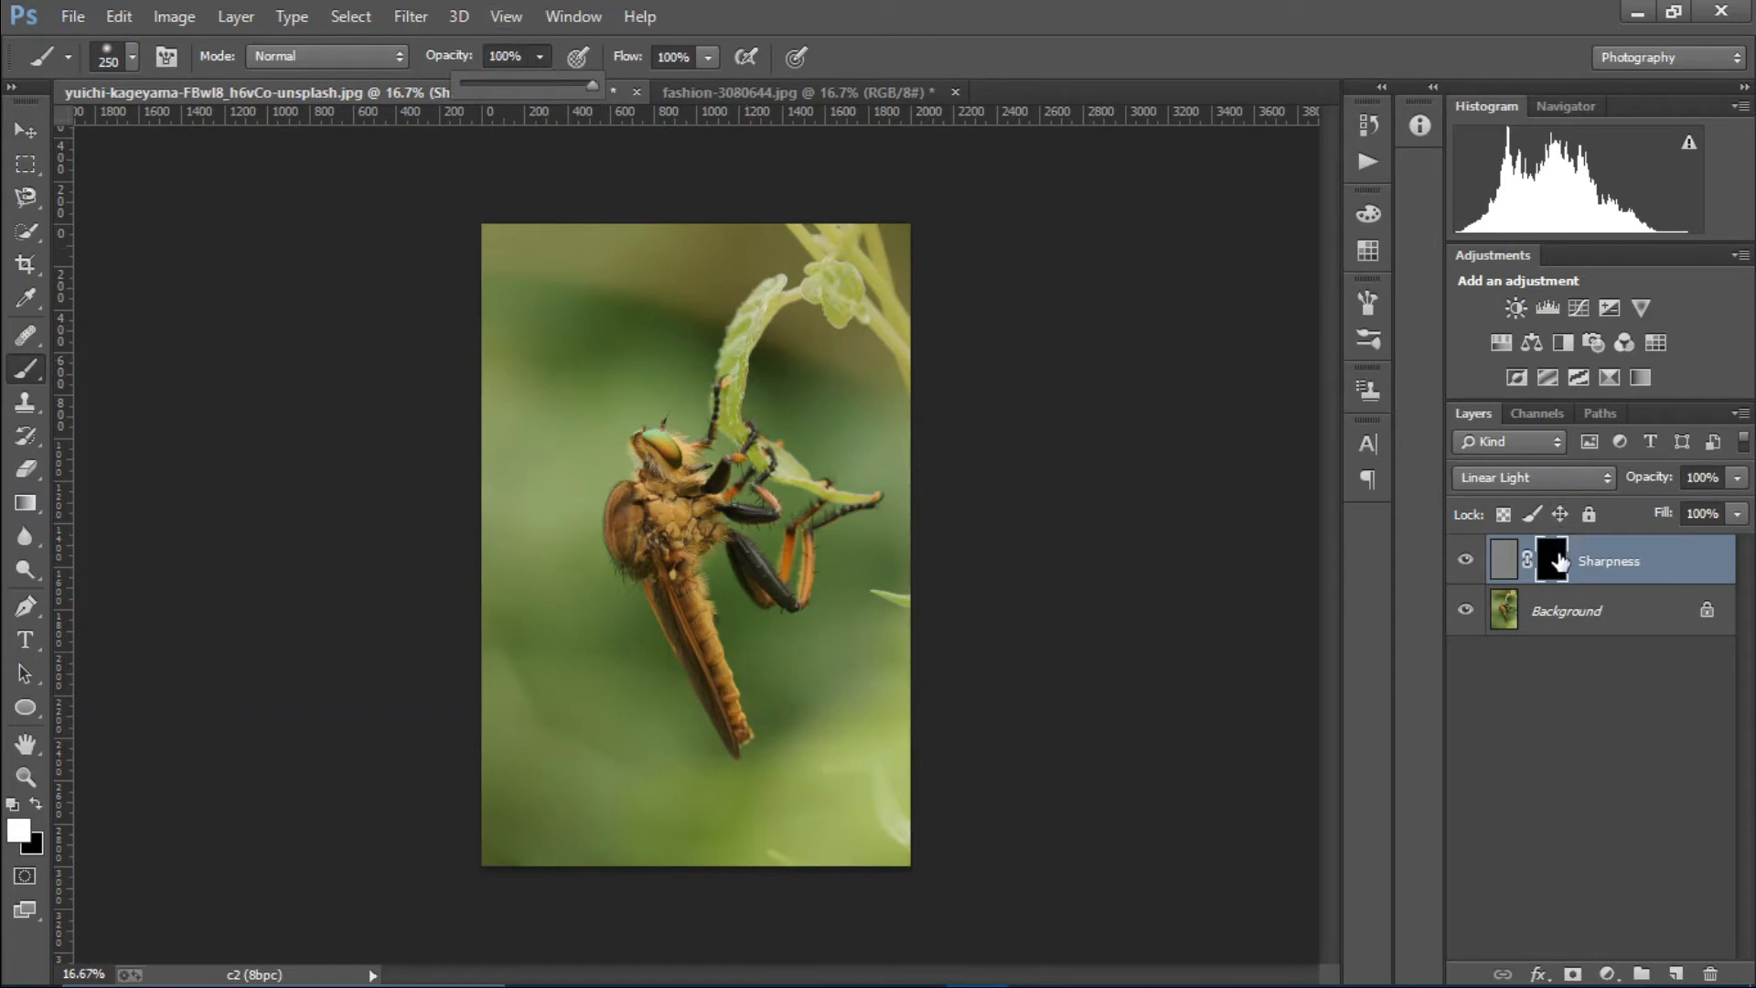
{"action": "left_click", "coordinate": [1552, 560]}
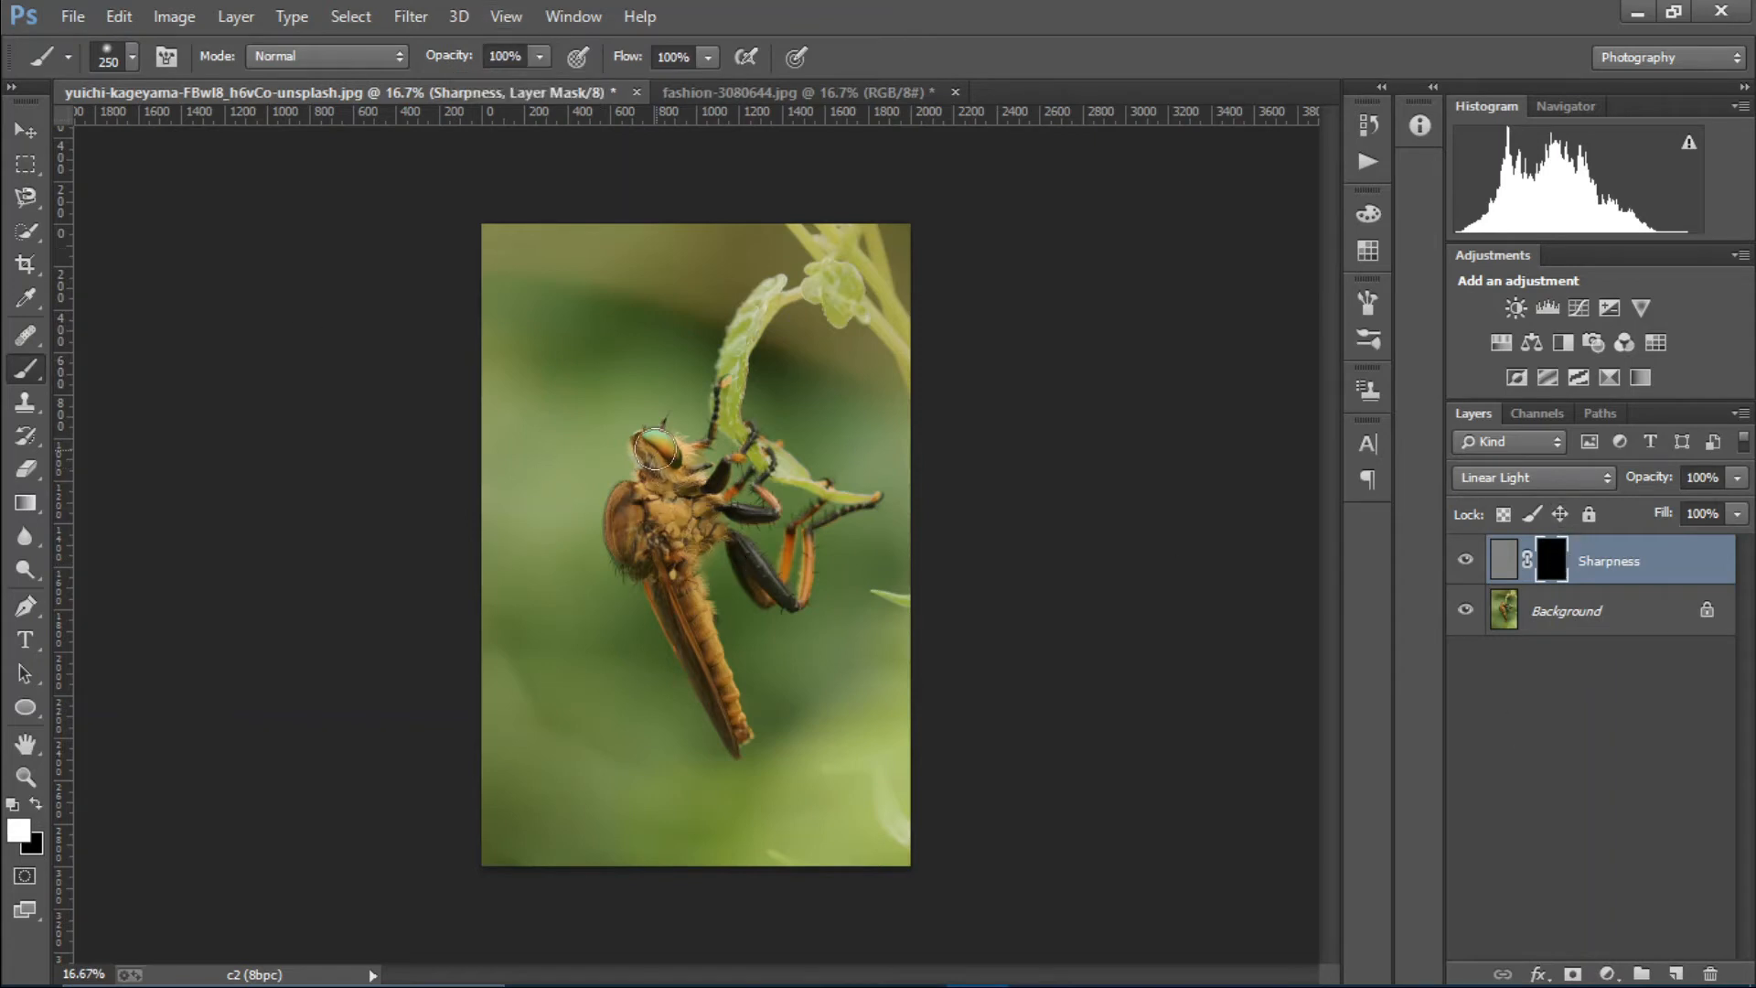
{"action": "mouse_move", "coordinate": [656, 449]}
{"action": "left_mouse_down"}
{"action": "mouse_move", "coordinate": [650, 546]}
{"action": "mouse_move", "coordinate": [741, 739]}
{"action": "left_mouse_up"}
{"action": "mouse_move", "coordinate": [749, 538]}
{"action": "left_mouse_down"}
{"action": "mouse_move", "coordinate": [773, 581]}
{"action": "mouse_move", "coordinate": [858, 500]}
{"action": "mouse_move", "coordinate": [739, 472]}
{"action": "mouse_move", "coordinate": [741, 368]}
{"action": "mouse_move", "coordinate": [782, 283]}
{"action": "mouse_move", "coordinate": [760, 465]}
{"action": "mouse_move", "coordinate": [831, 501]}
{"action": "left_mouse_up"}
{"action": "mouse_move", "coordinate": [666, 434]}
{"action": "left_mouse_down"}
{"action": "mouse_move", "coordinate": [620, 540]}
{"action": "mouse_move", "coordinate": [686, 595]}
{"action": "mouse_move", "coordinate": [752, 744]}
{"action": "mouse_move", "coordinate": [704, 528]}
{"action": "left_mouse_up"}
{"action": "key", "text": "ctrl+plus"}
{"action": "key", "text": "ctrl+plus"}
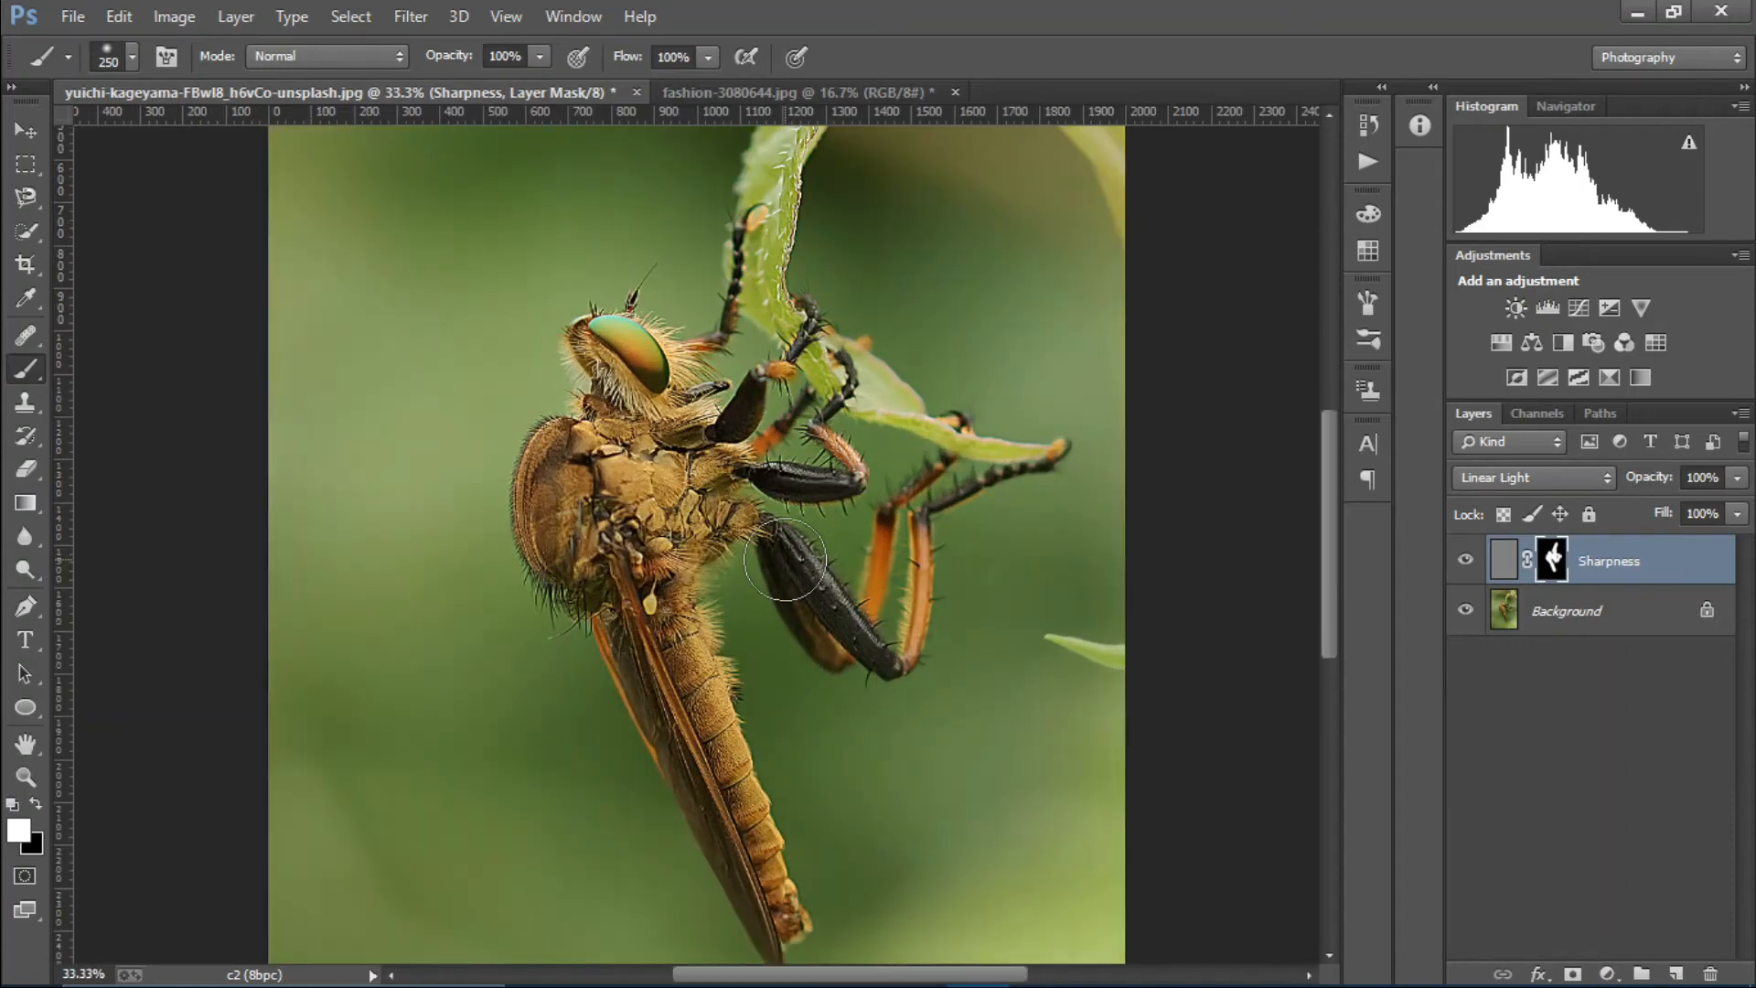
{"action": "key", "text": "ctrl+minus"}
{"action": "key", "text": "ctrl+minus"}
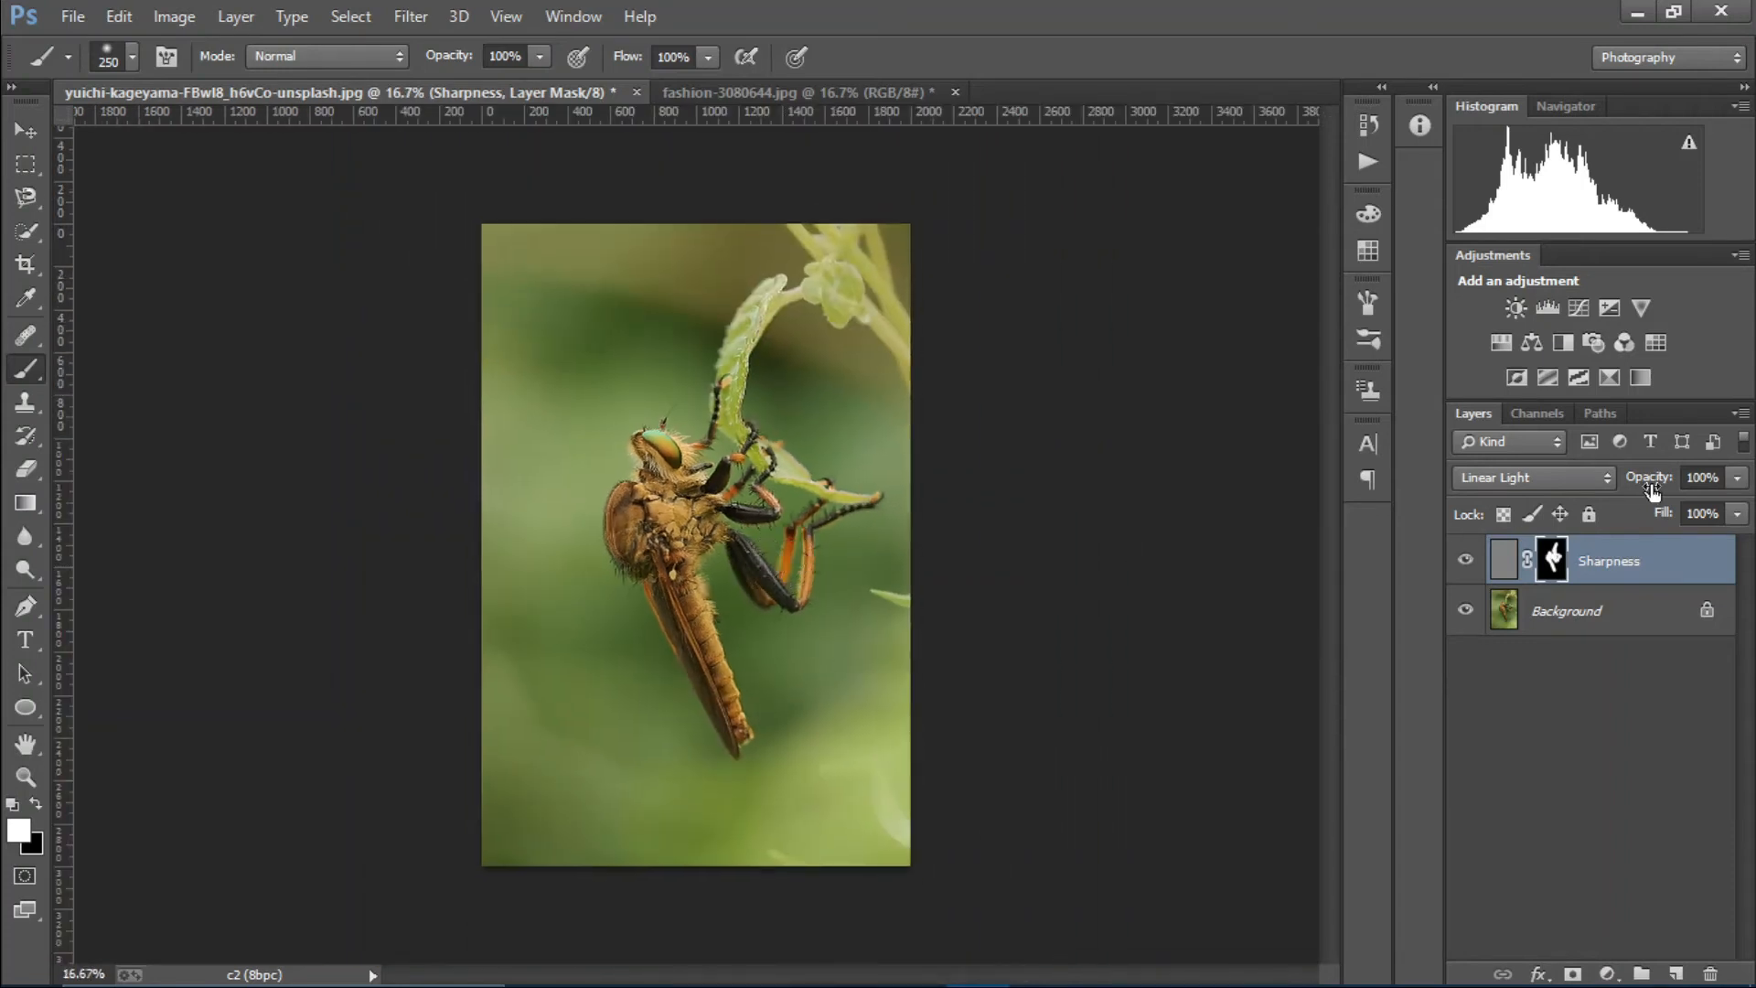
Check the sharpening with the layer opacity at 100%, comparing the insect with the Sharpness layer hidden and shown.
{"action": "left_click_drag", "start_coordinate": [1651, 490], "coordinate": [1749, 510]}
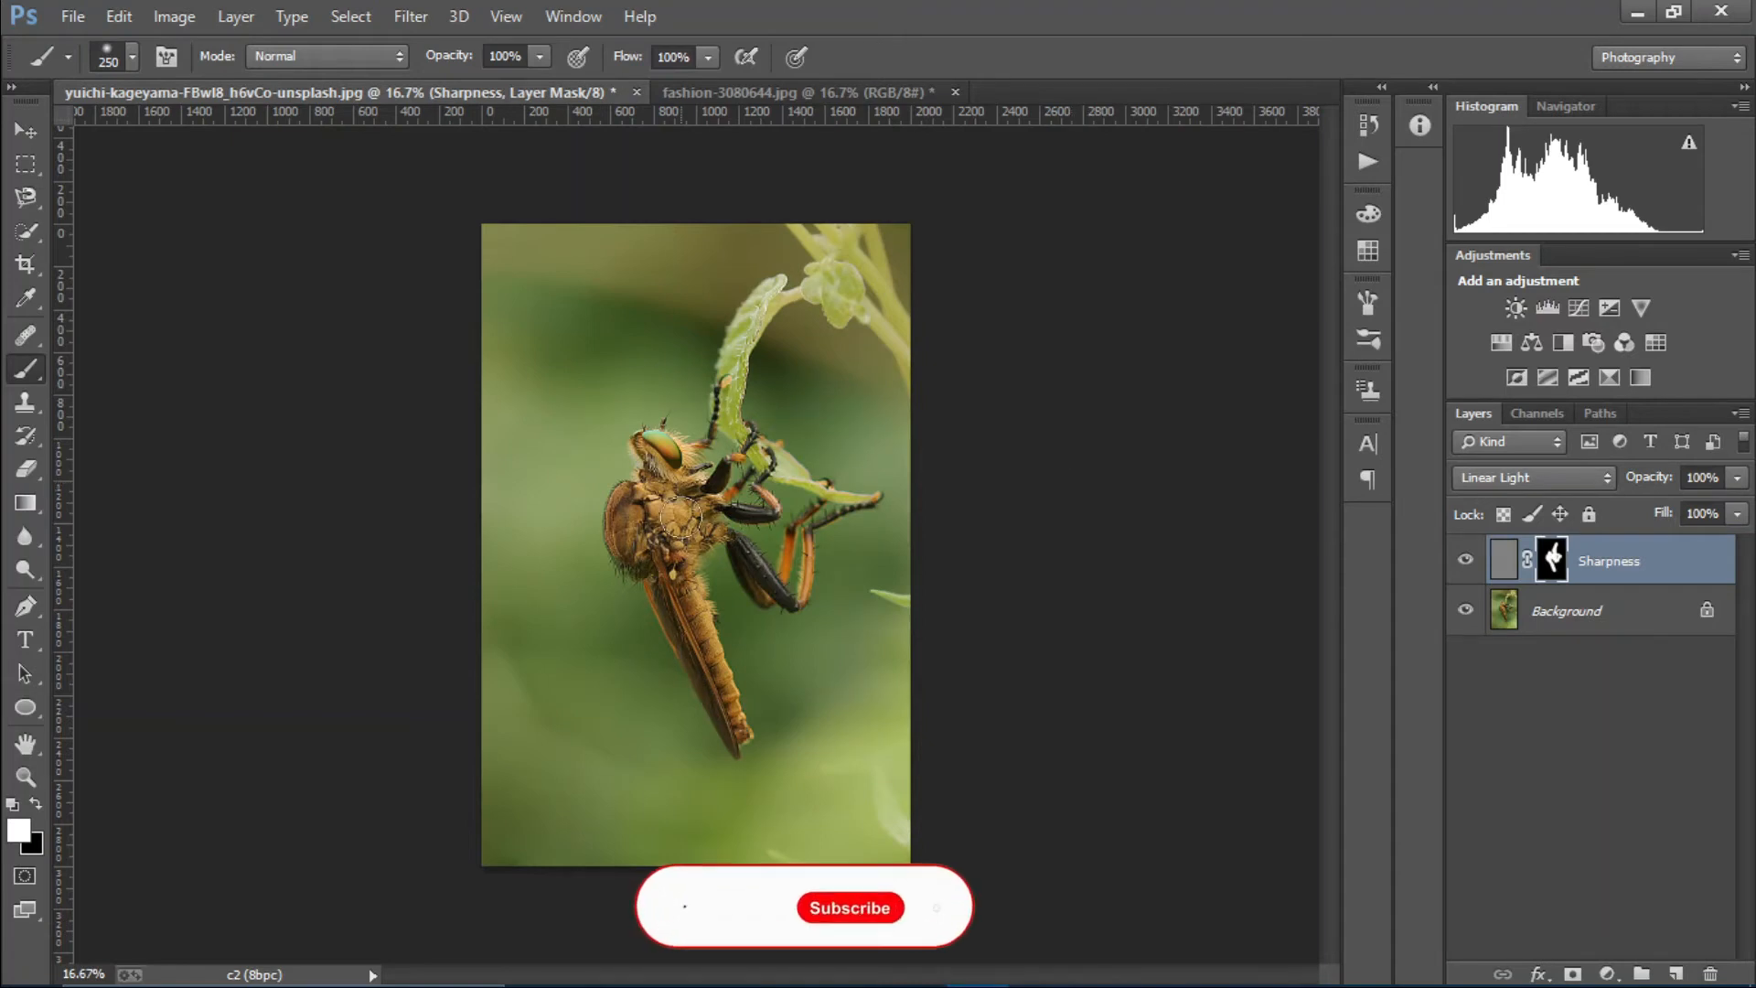
{"action": "left_click", "coordinate": [1465, 562]}
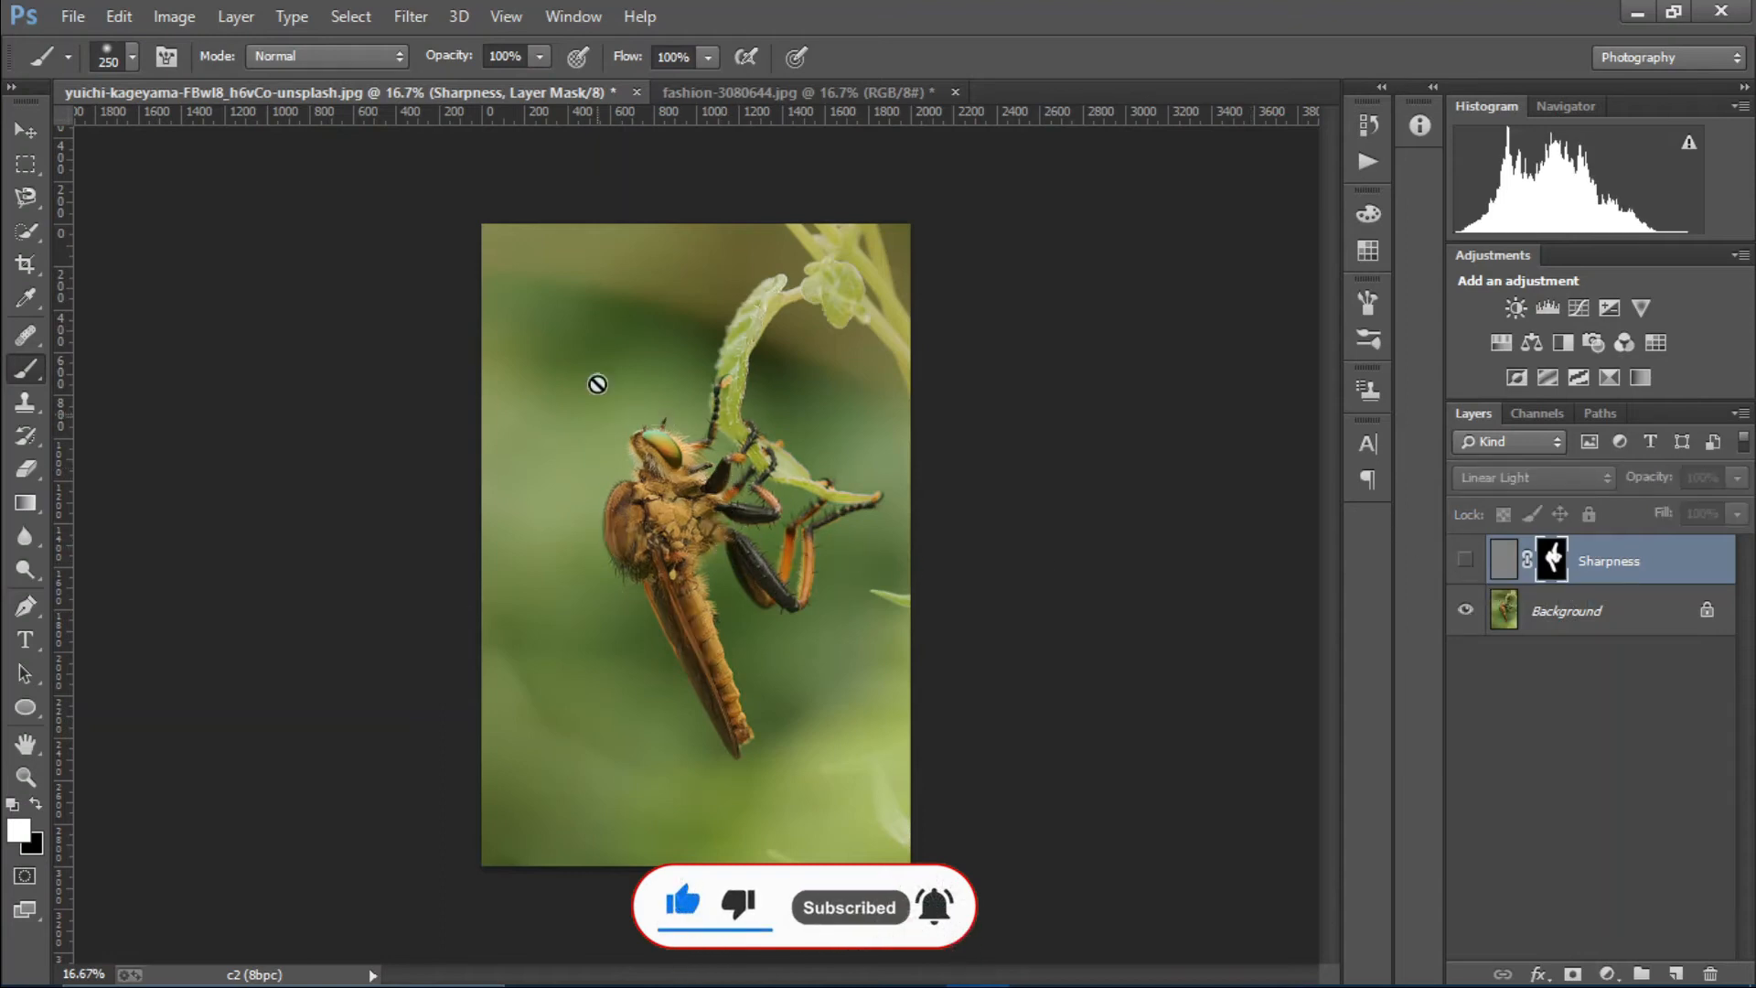
{"action": "key", "text": "ctrl+plus"}
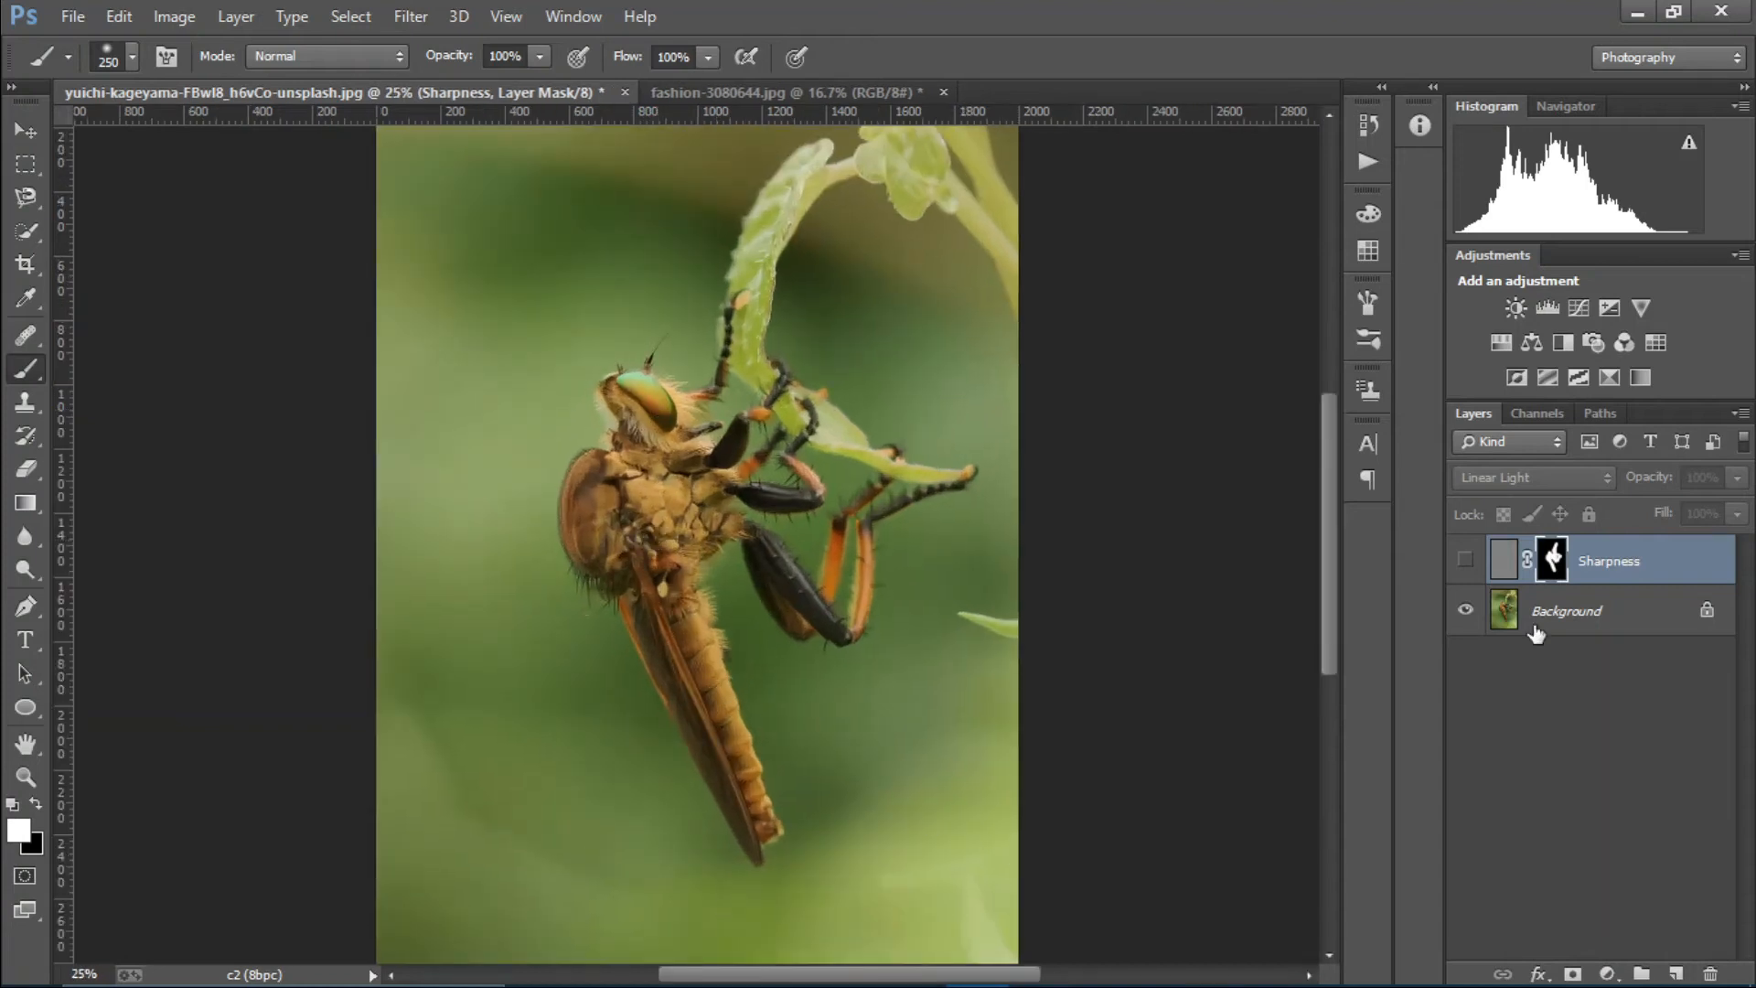
{"action": "left_click", "coordinate": [1466, 561]}
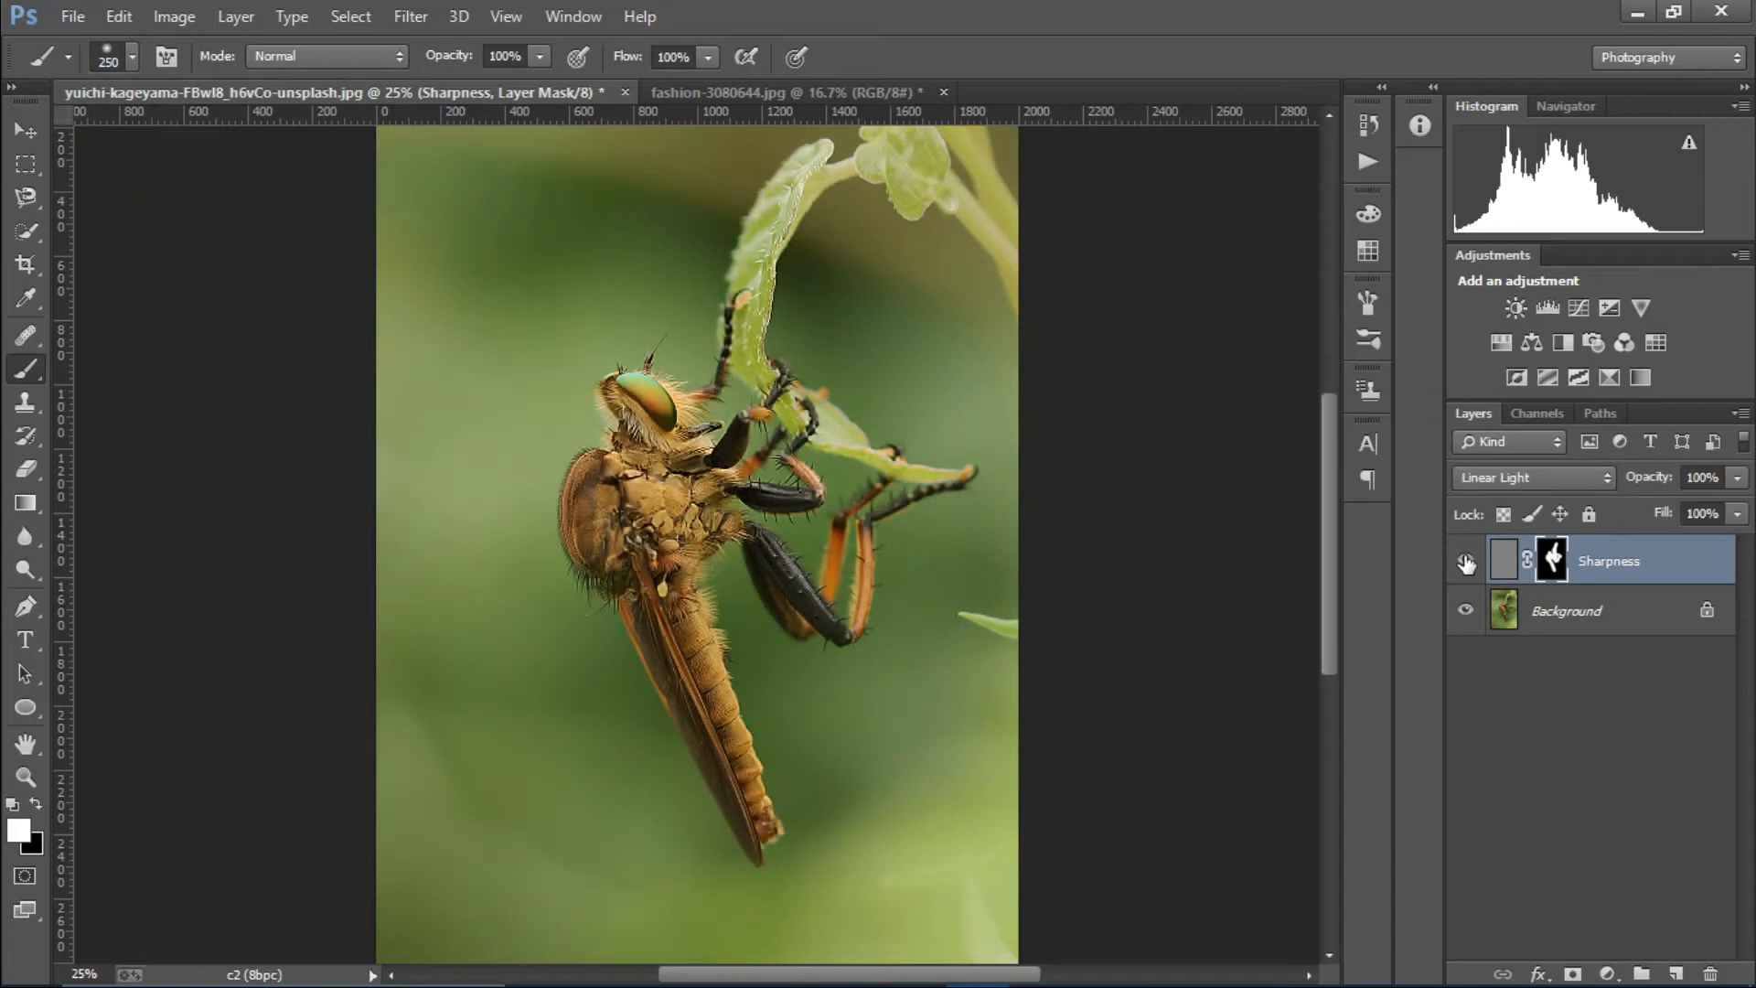
{"action": "key", "text": "ctrl+minus"}
{"action": "key", "text": "ctrl+minus"}
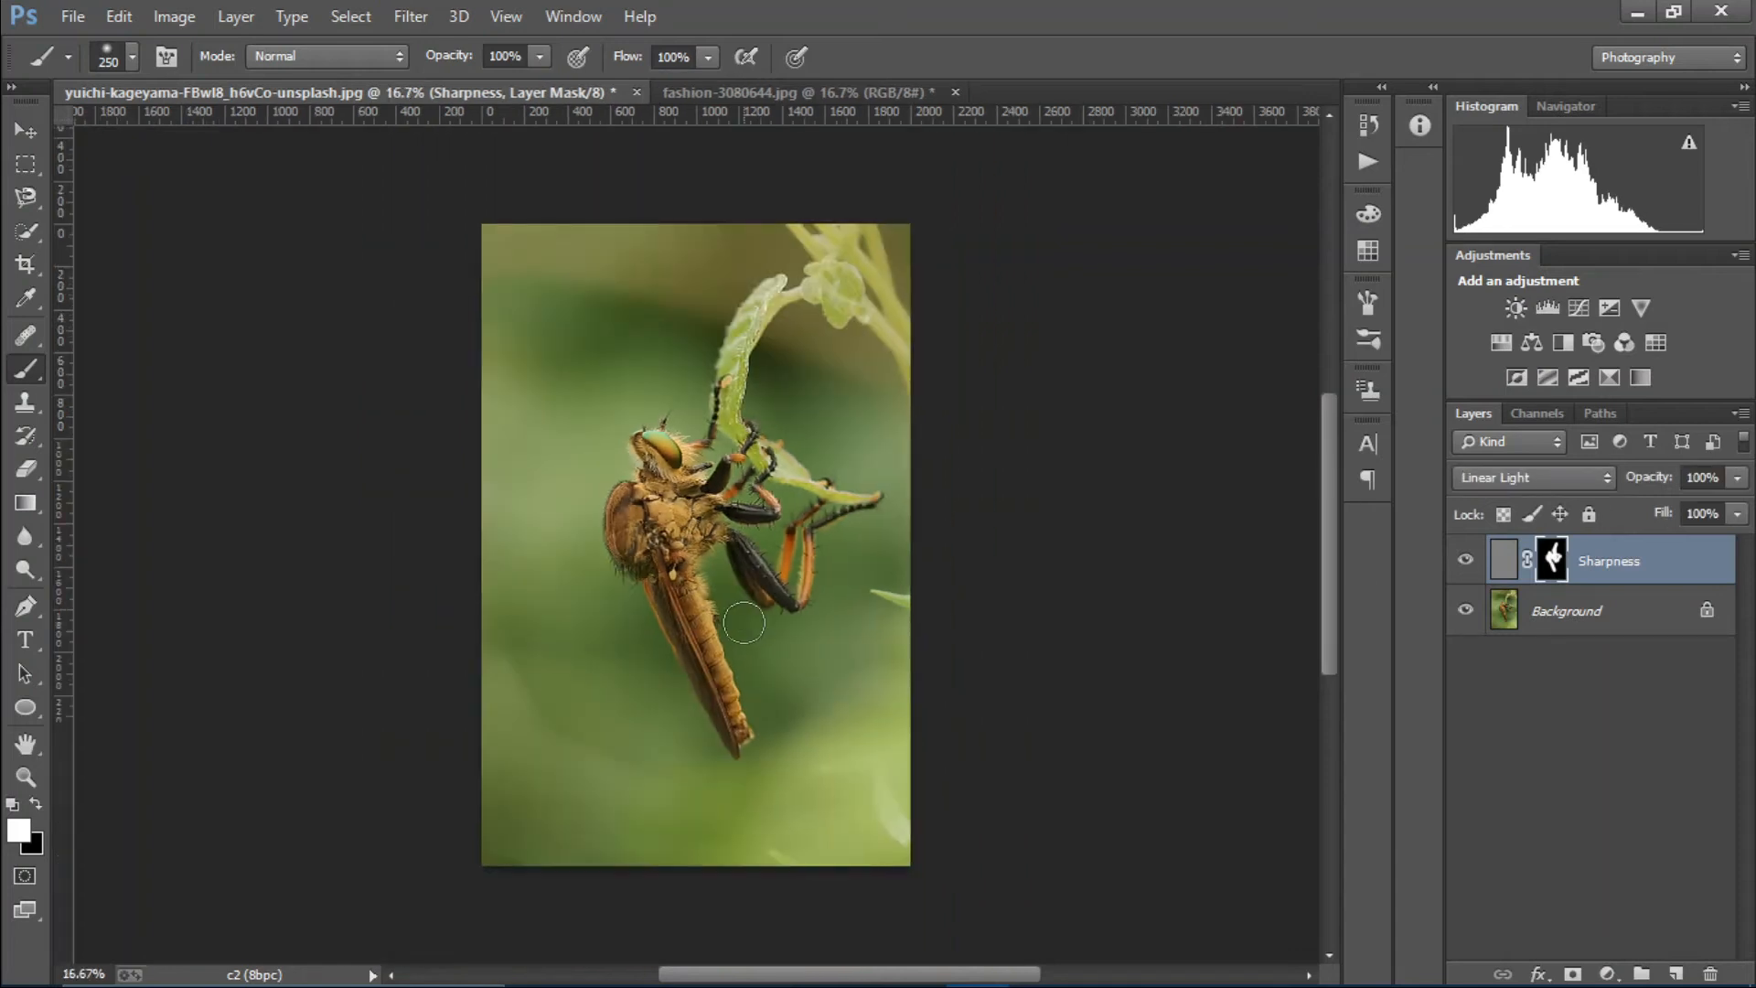
{"action": "key", "text": "ctrl+plus"}
{"action": "key", "text": "ctrl+plus"}
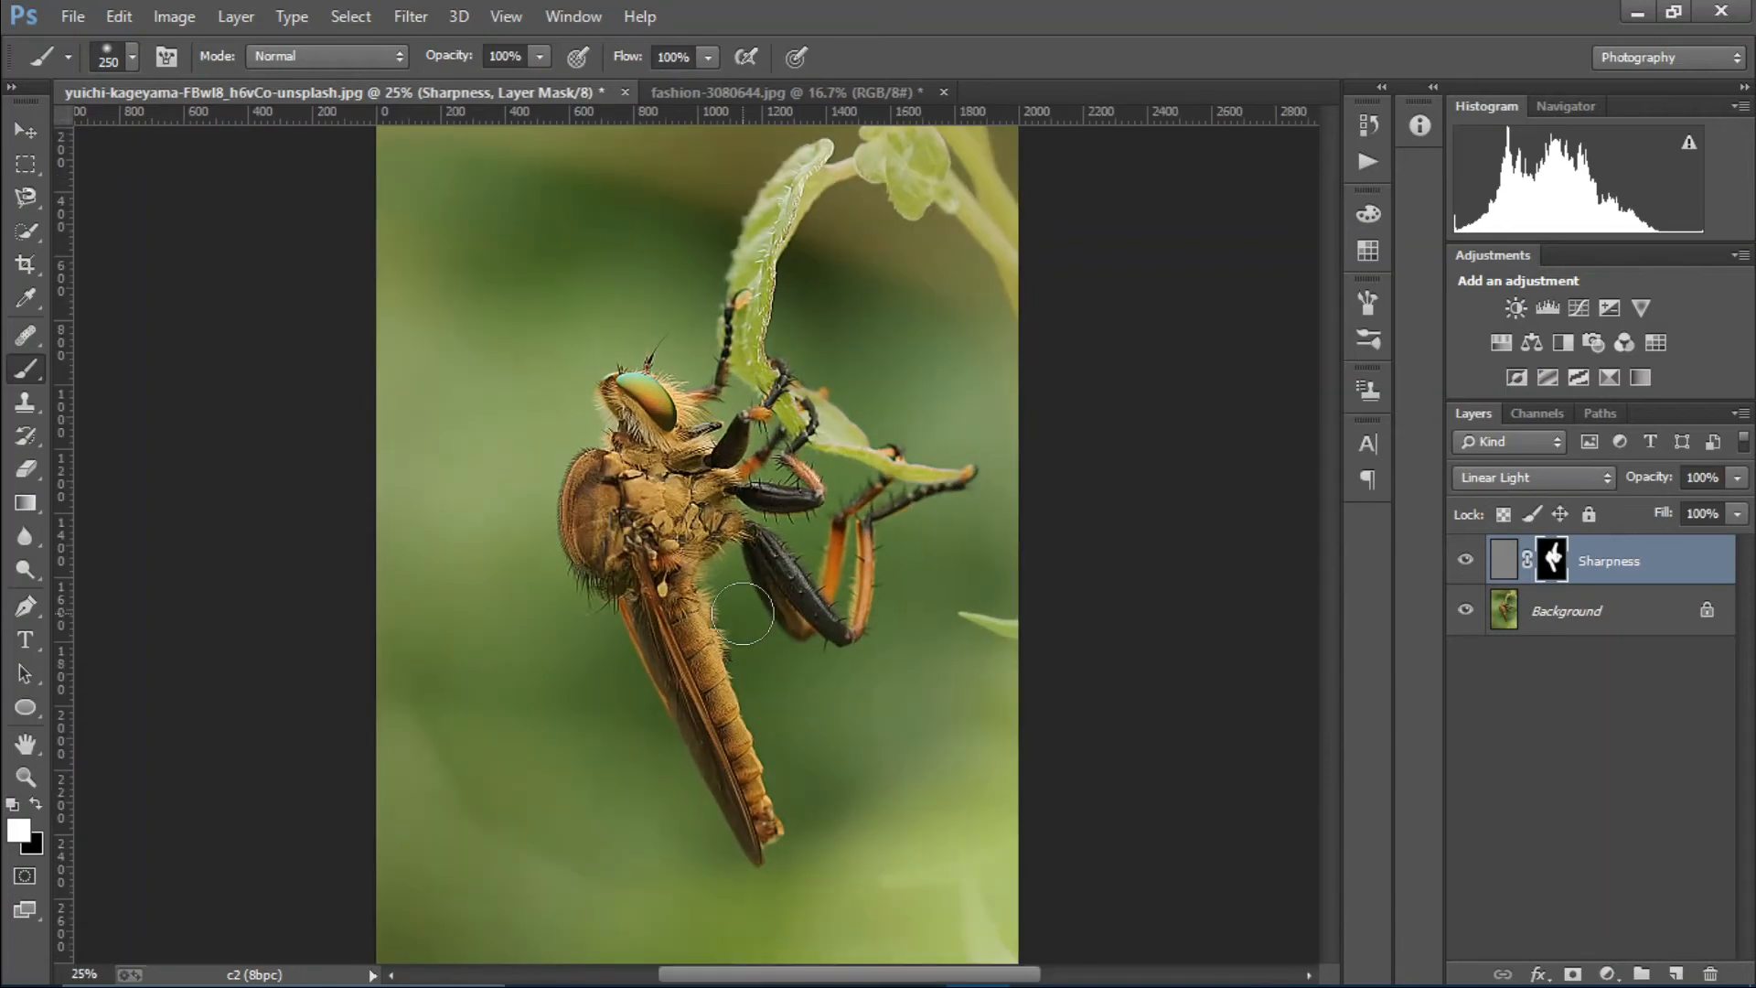
{"action": "key", "text": "ctrl+minus"}
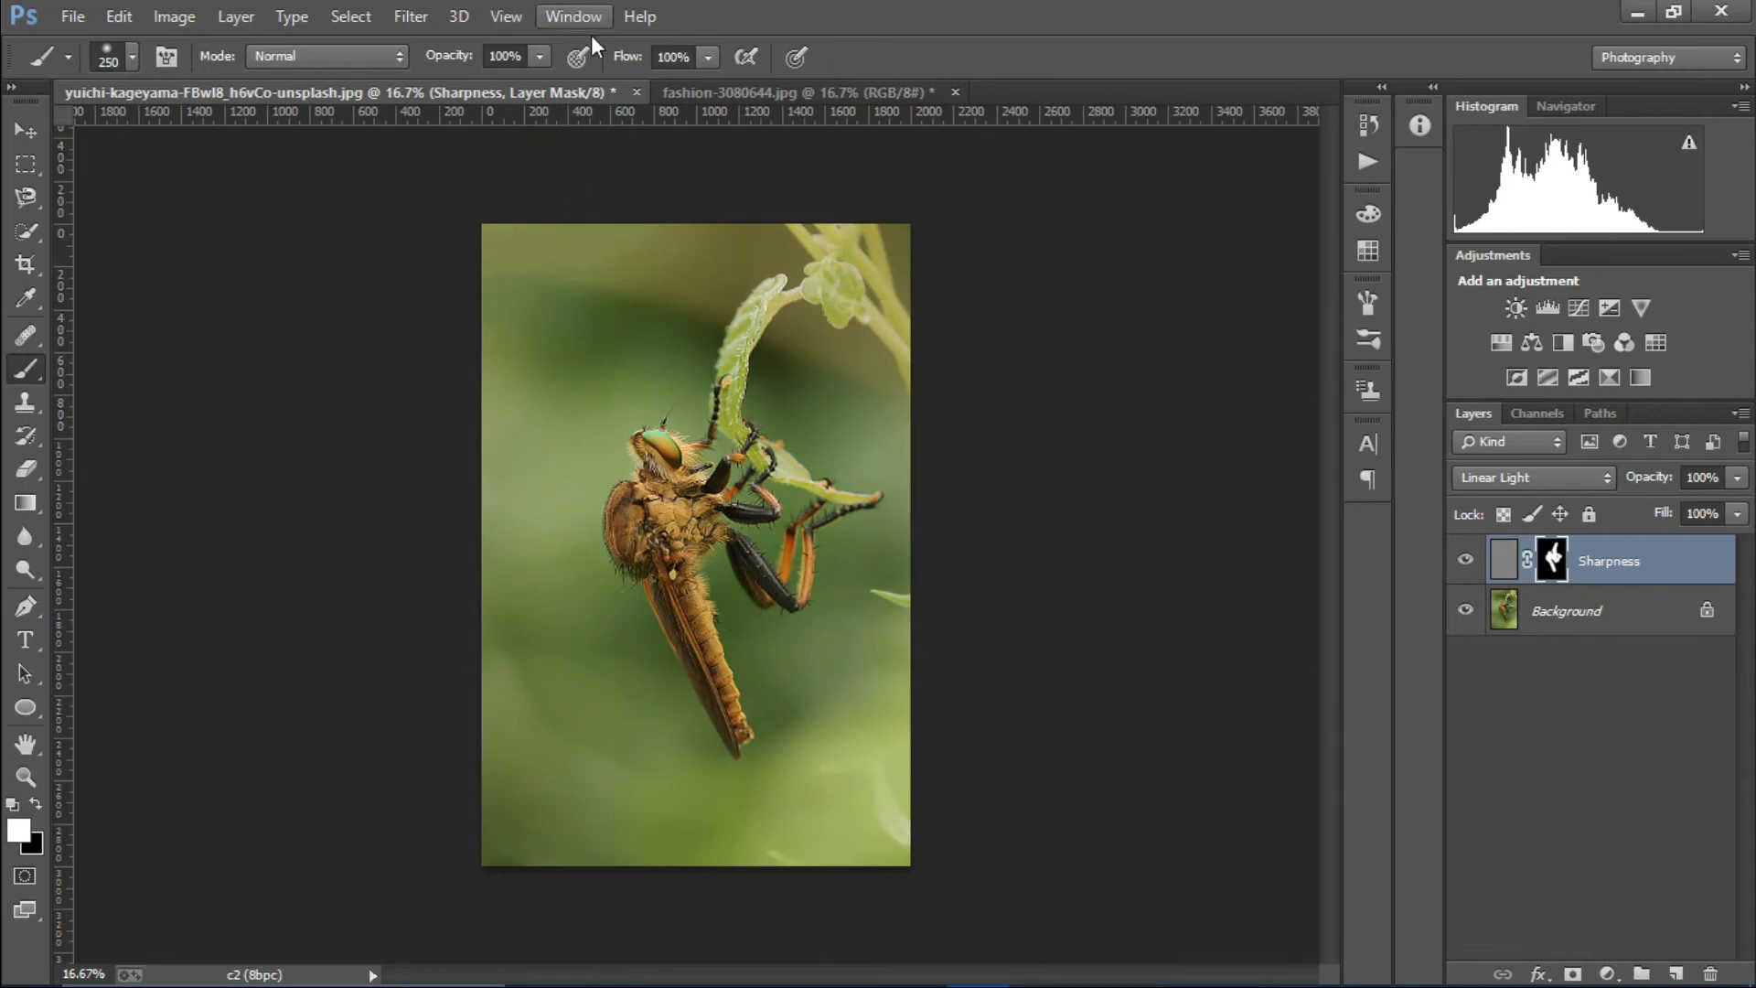
Switch to fashion-3080644.jpg, duplicate its Background layer and rename the copy "sharpness".
{"action": "left_click", "coordinate": [716, 89]}
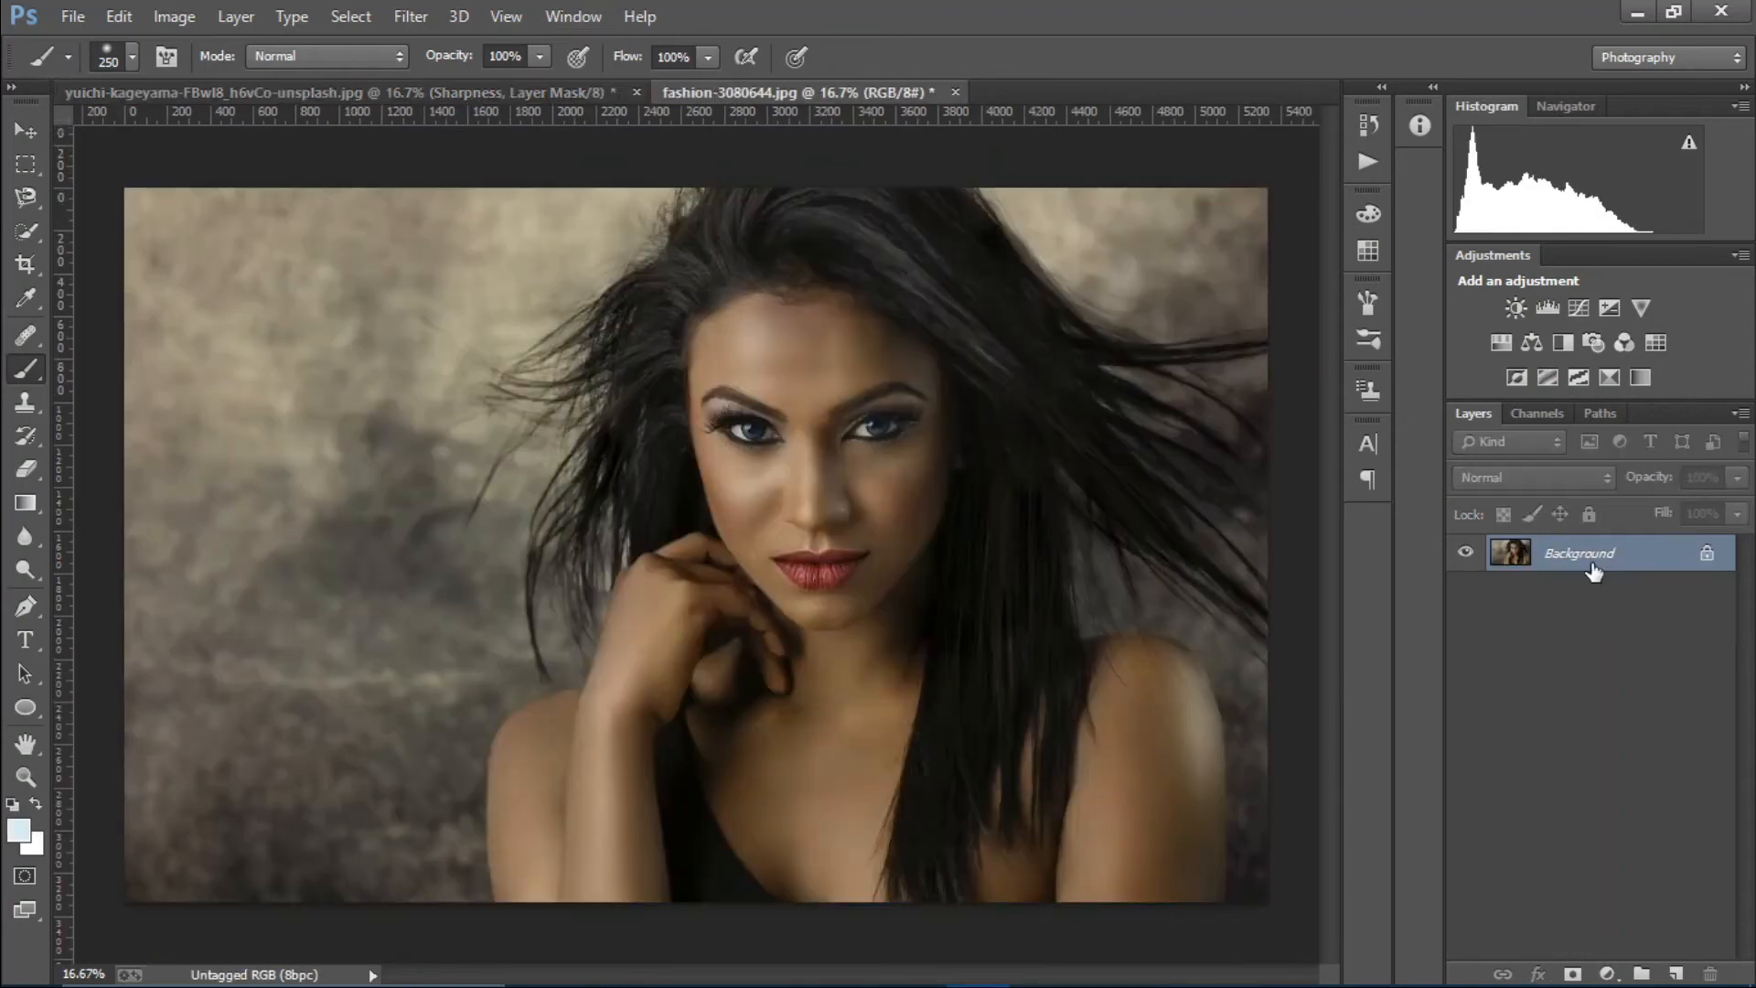
{"action": "key", "text": "ctrl+j"}
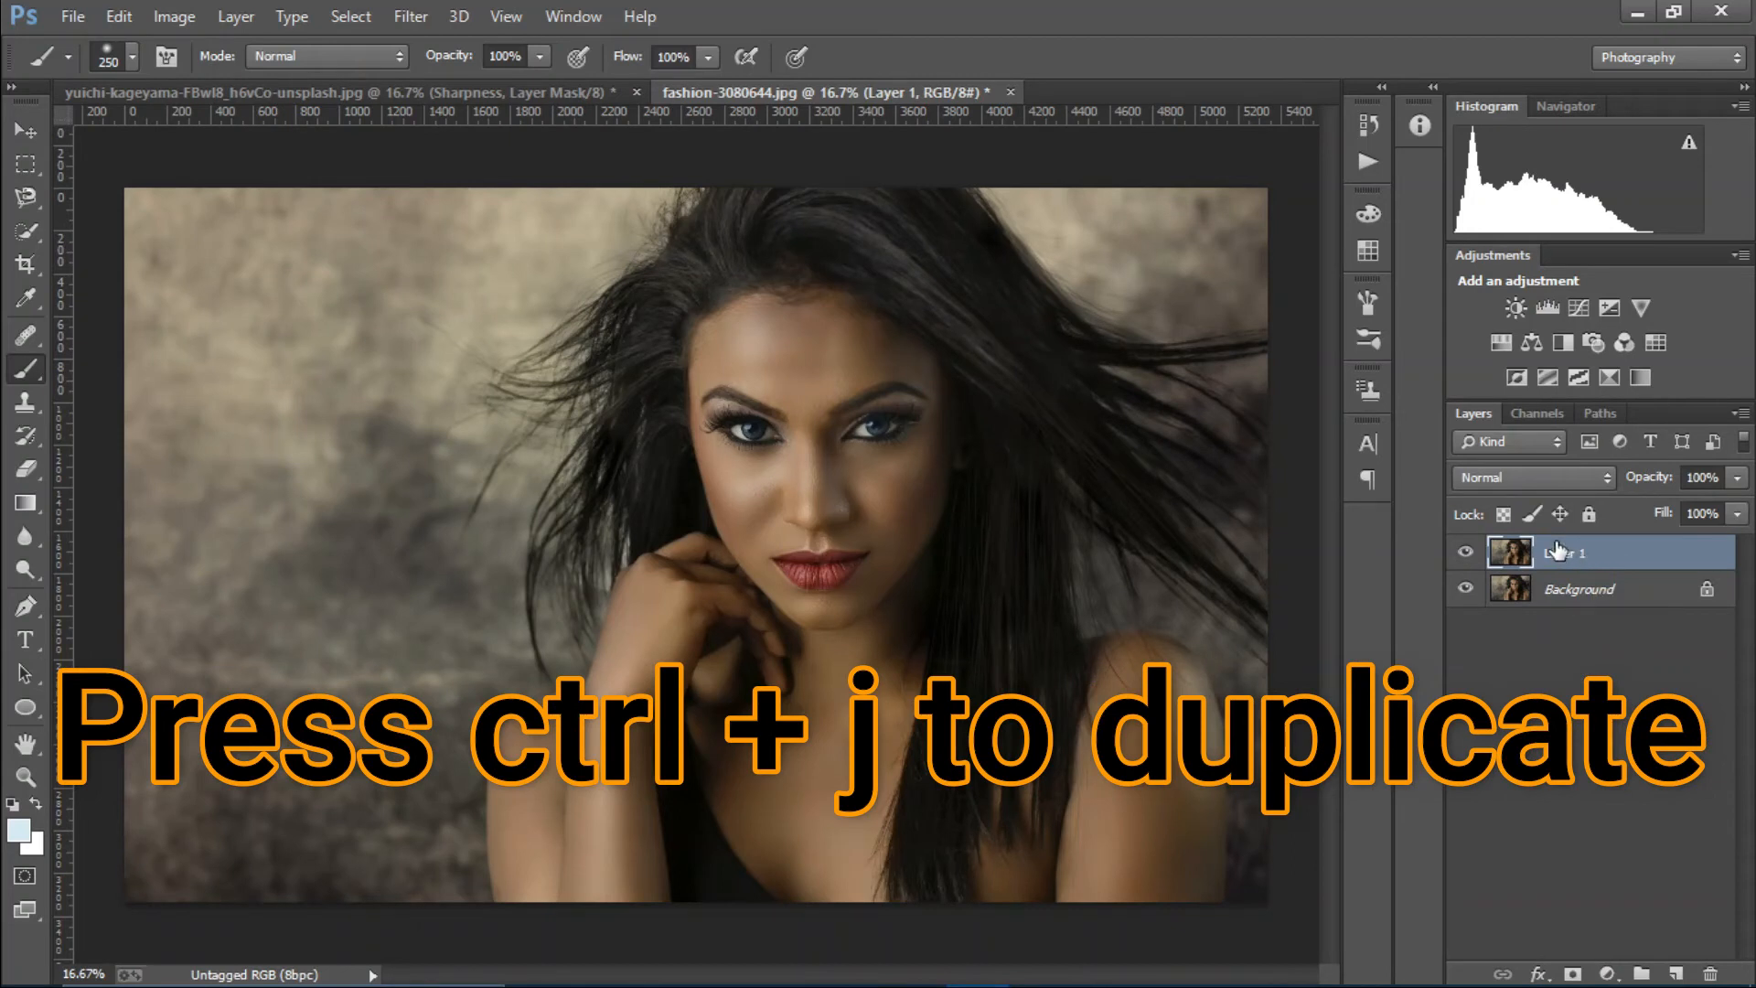
{"action": "double_click", "coordinate": [1562, 554]}
{"action": "type", "text": "sharp"}
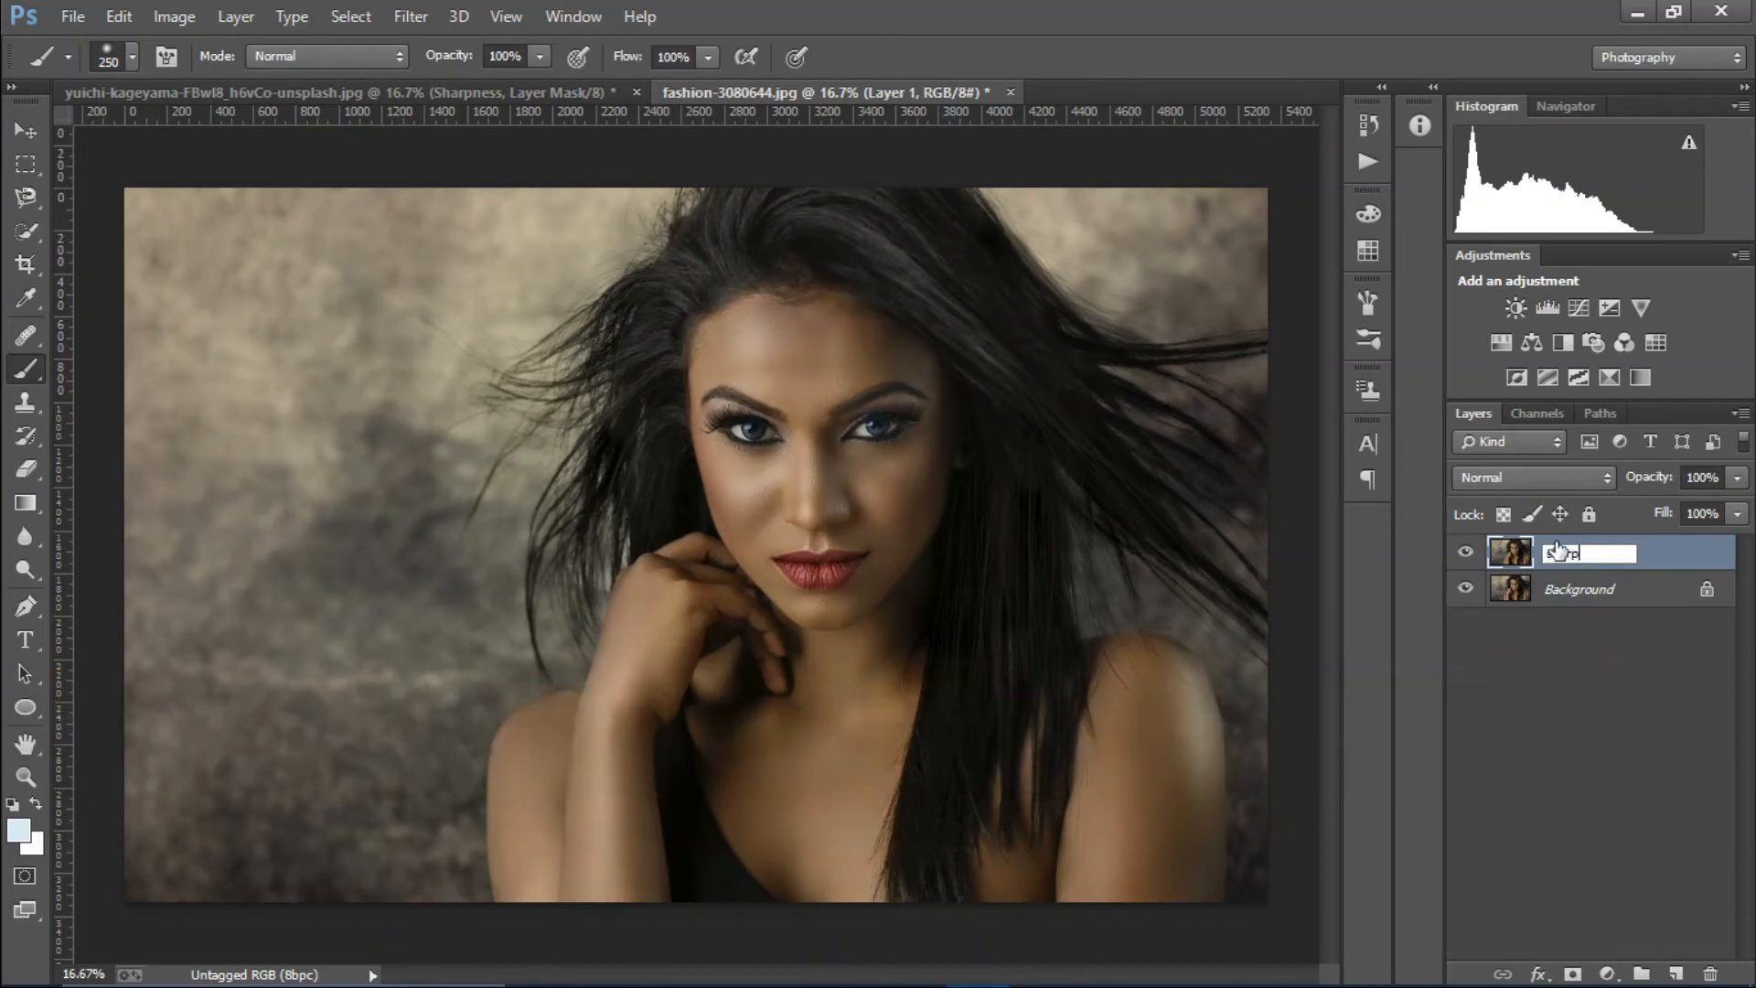
{"action": "type", "text": "ness"}
{"action": "key", "text": "Return"}
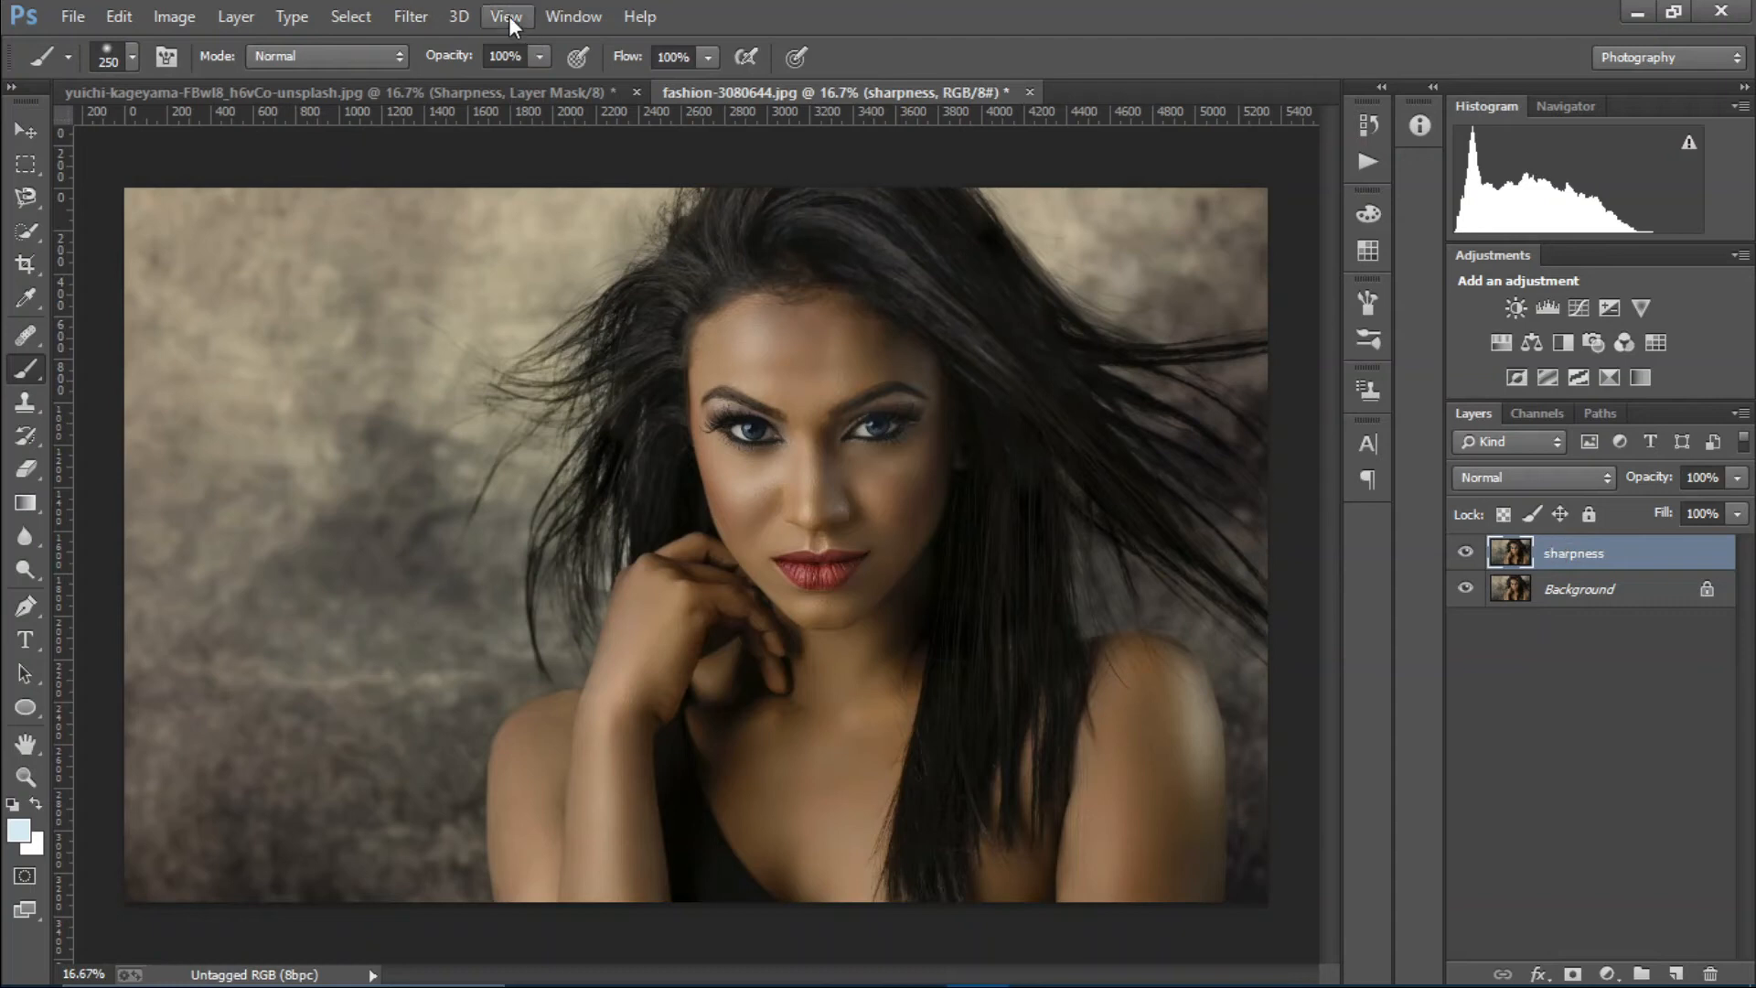
Apply a High Pass filter with a 3.8 pixel radius to the portrait's sharpness layer.
{"action": "left_click", "coordinate": [411, 16]}
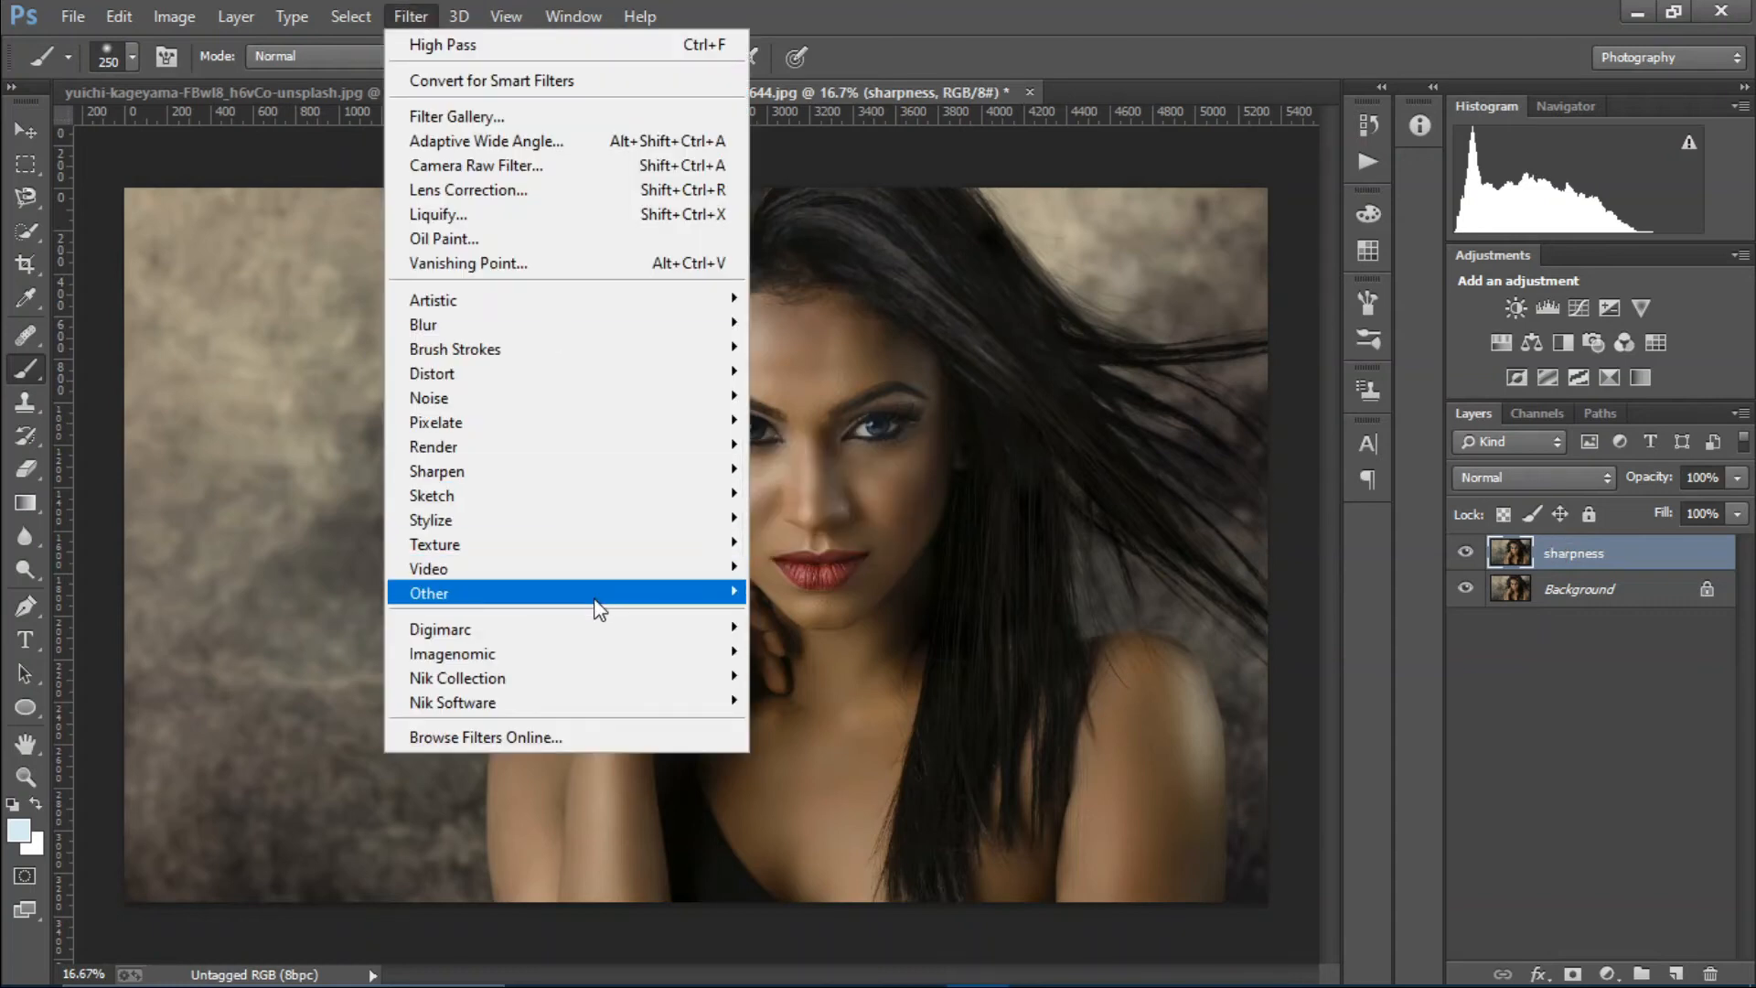
{"action": "mouse_move", "coordinate": [596, 607]}
{"action": "left_click", "coordinate": [777, 616]}
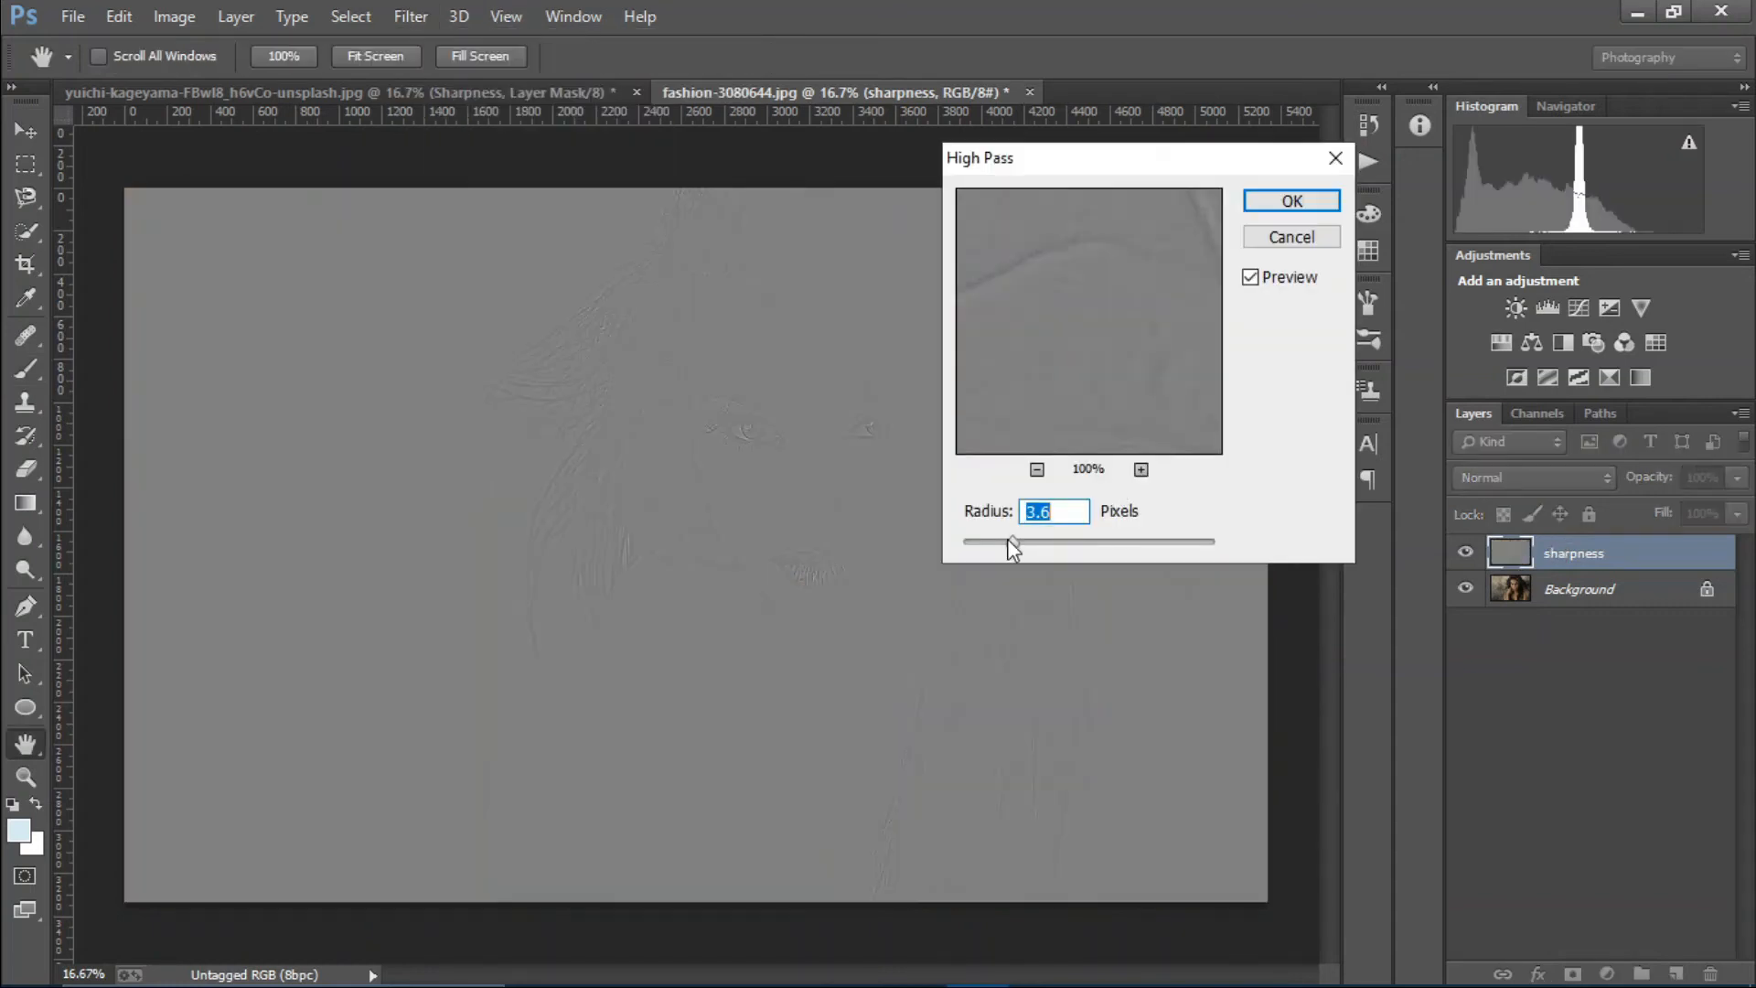
{"action": "left_click_drag", "start_coordinate": [1012, 542], "coordinate": [954, 544]}
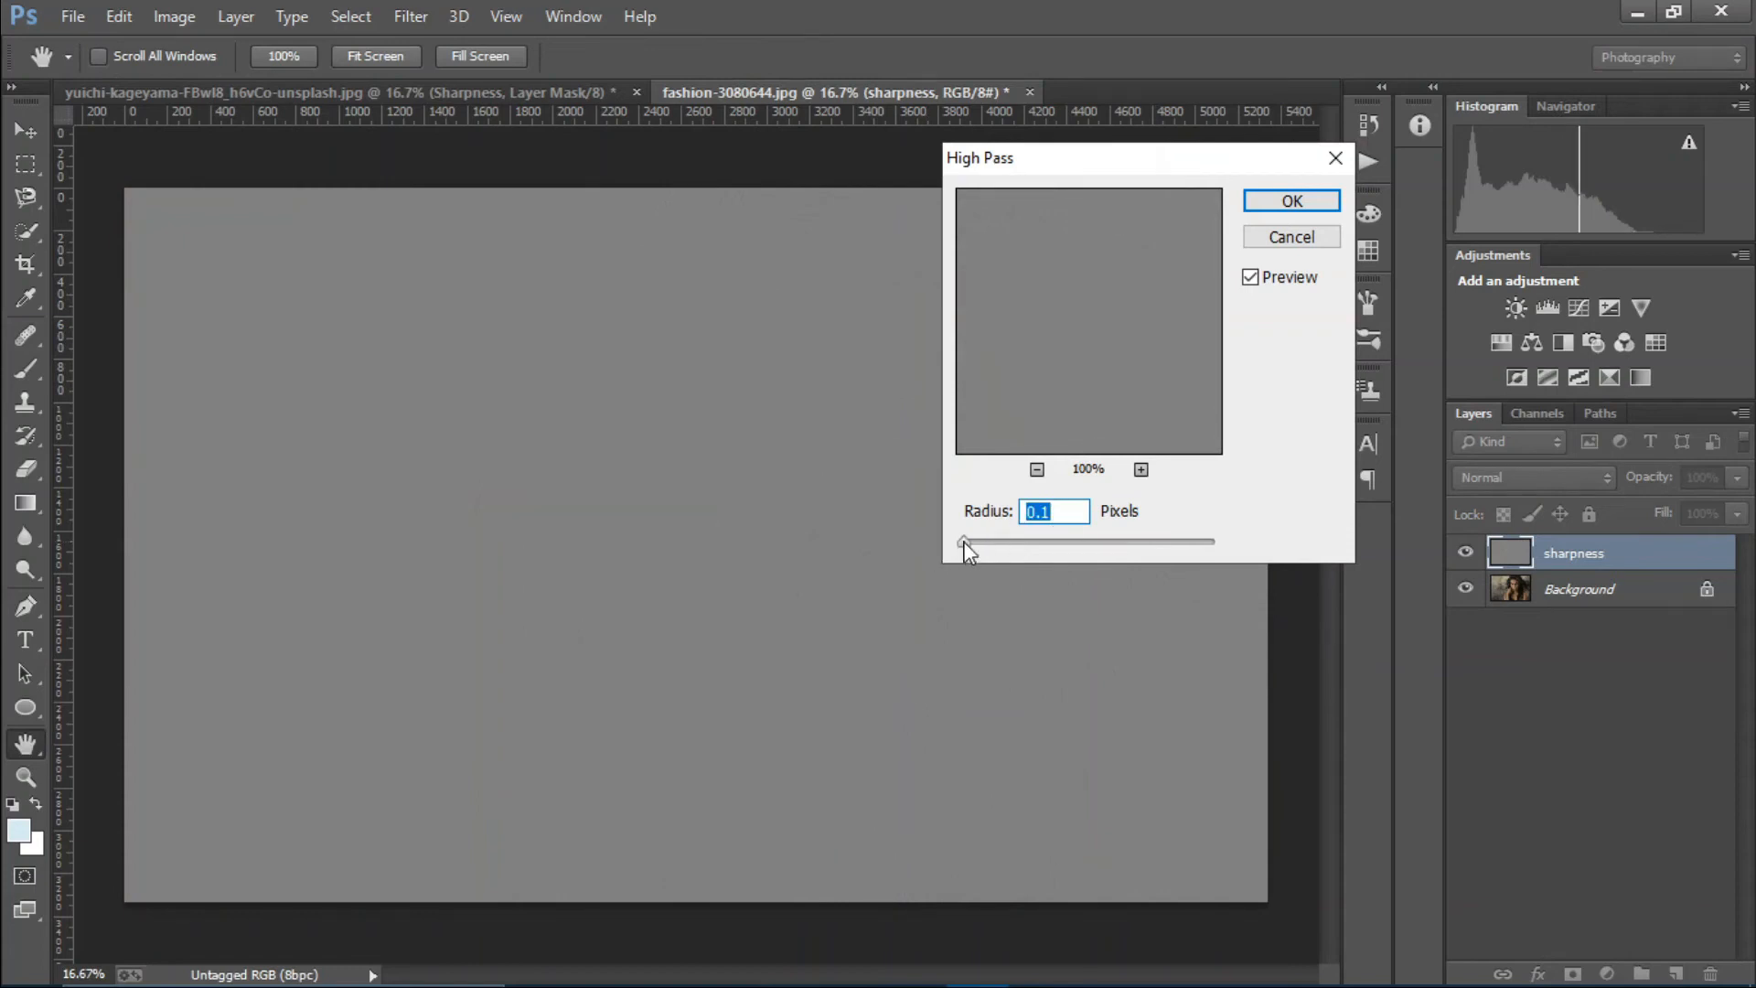
{"action": "left_click_drag", "start_coordinate": [964, 543], "coordinate": [1017, 542]}
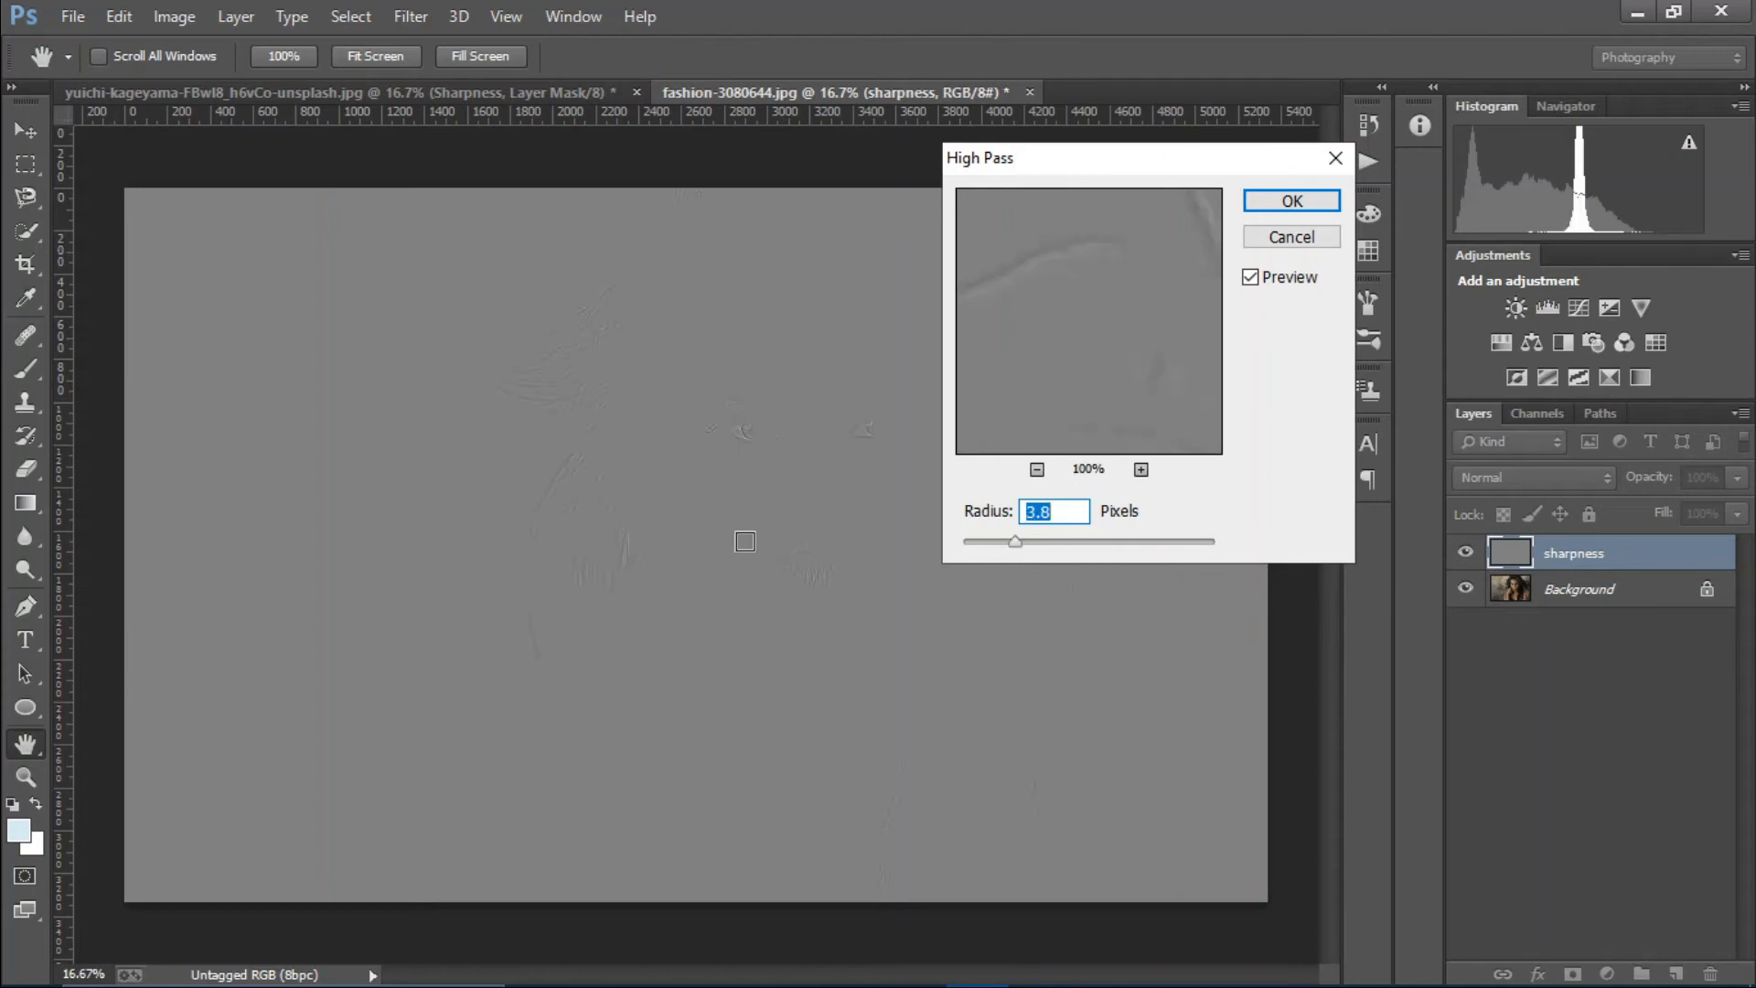
{"action": "left_click", "coordinate": [1290, 202]}
{"action": "key", "text": "b"}
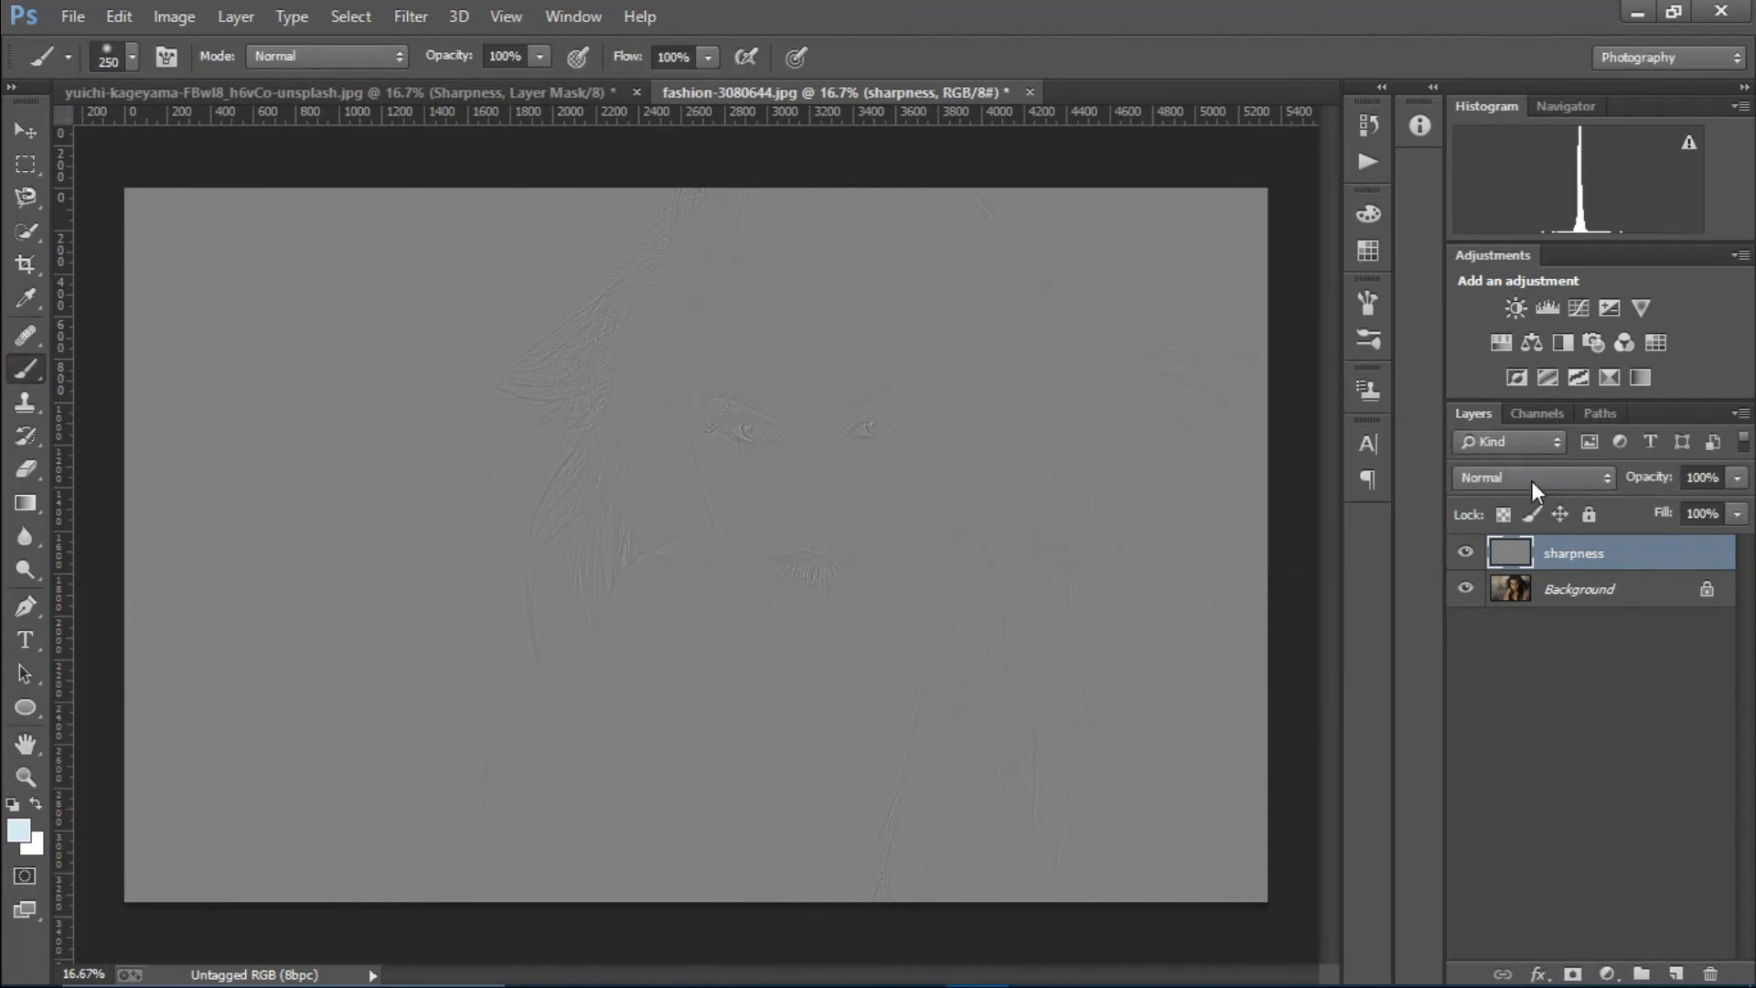
Blend the portrait's sharpness layer in Linear Light mode and hide it behind a black layer mask.
{"action": "left_click", "coordinate": [1531, 479]}
{"action": "left_click", "coordinate": [1520, 403]}
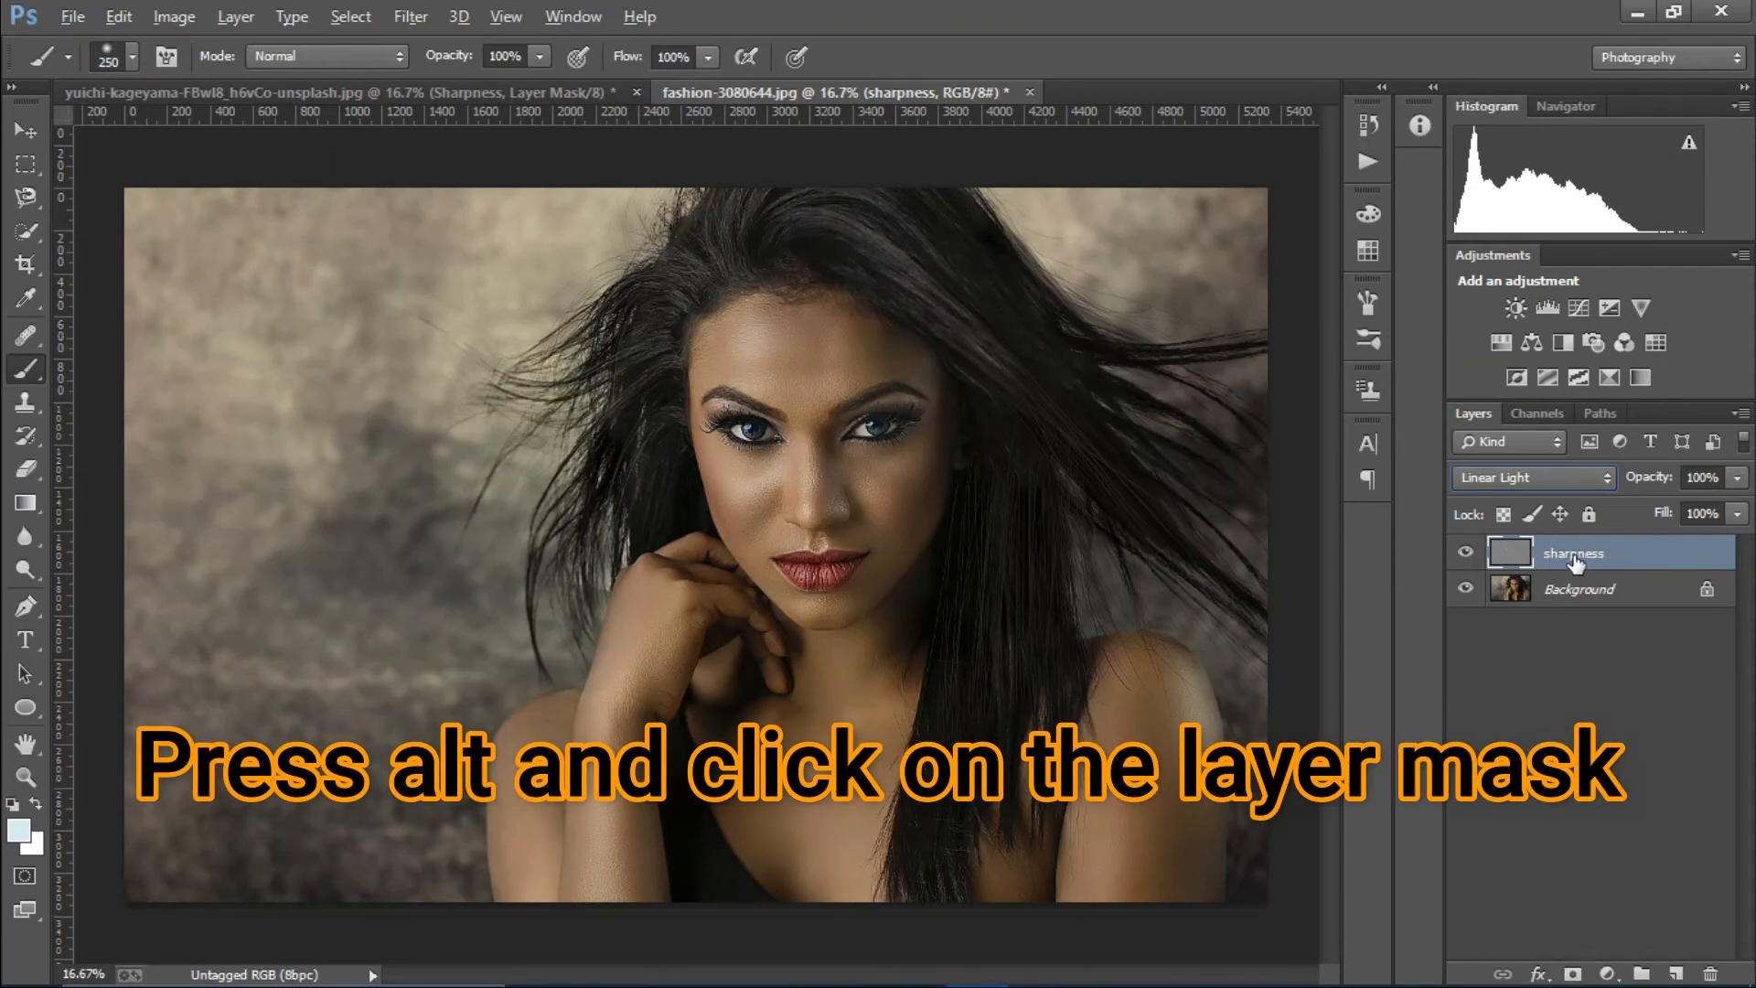
{"action": "left_click", "coordinate": [1574, 975], "text": "alt"}
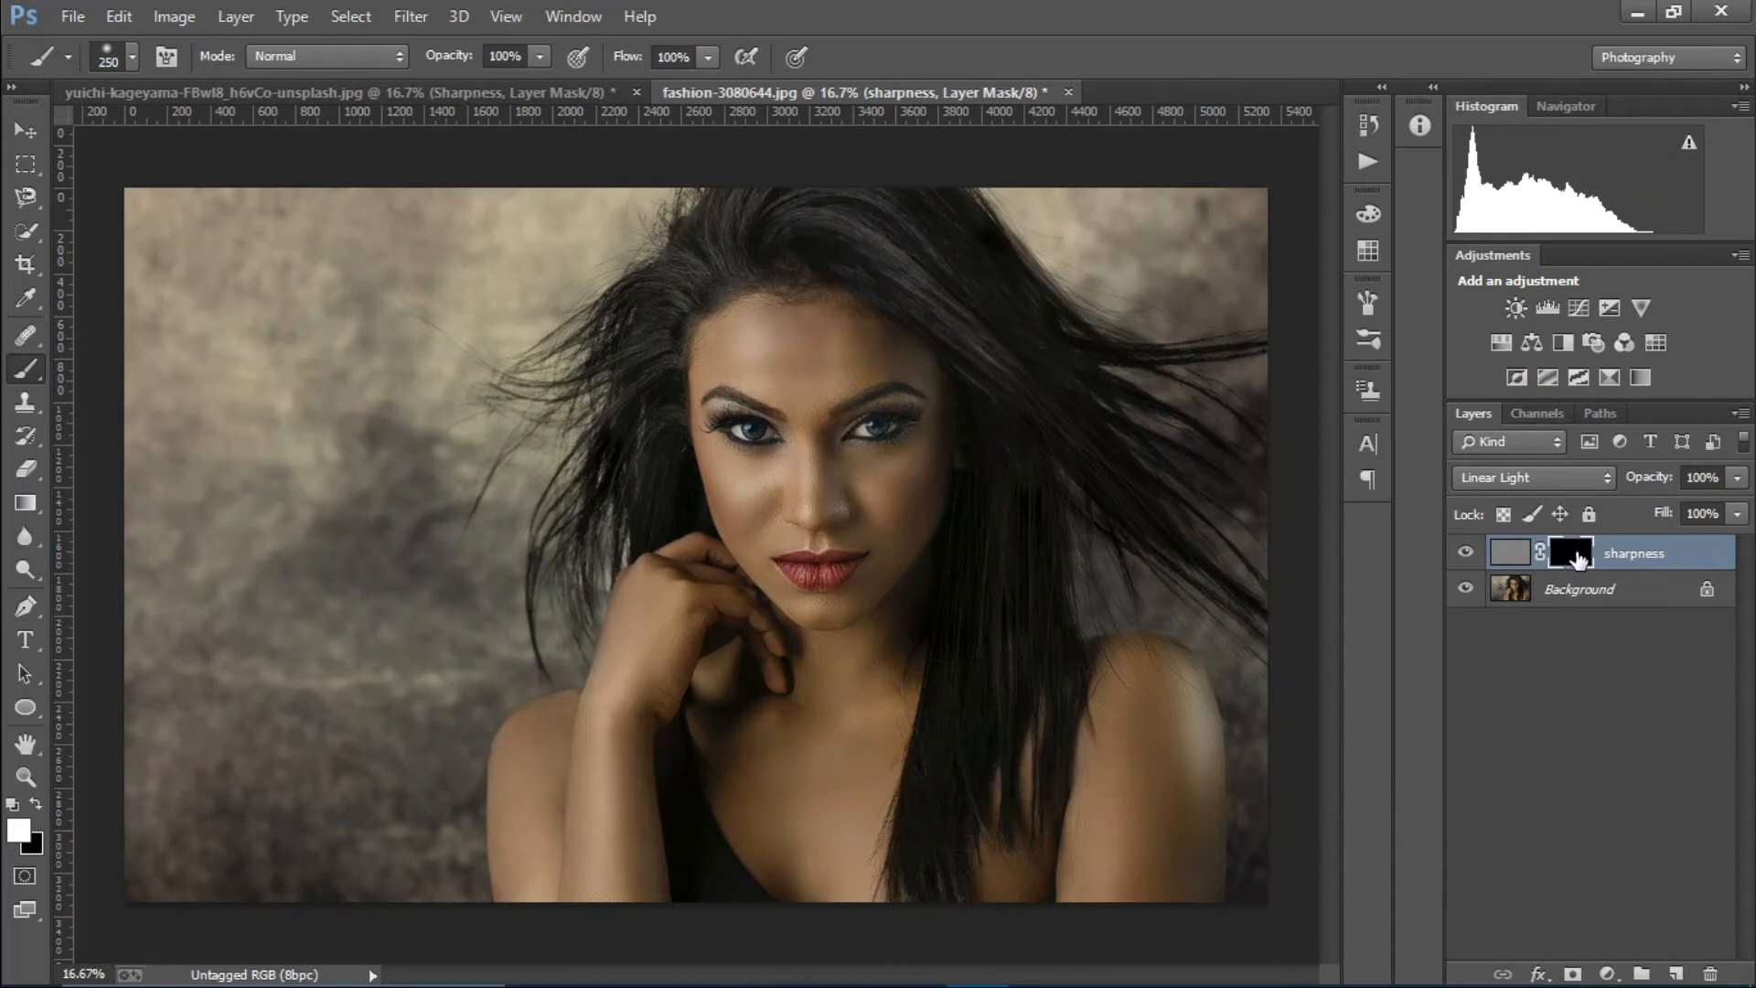
Paint white on the sharpness mask over the woman's eyes and face, reducing the brush size to 125.
{"action": "mouse_move", "coordinate": [767, 434]}
{"action": "left_mouse_down"}
{"action": "mouse_move", "coordinate": [721, 416]}
{"action": "mouse_move", "coordinate": [913, 419]}
{"action": "mouse_move", "coordinate": [810, 444]}
{"action": "mouse_move", "coordinate": [884, 410]}
{"action": "left_mouse_up"}
{"action": "mouse_move", "coordinate": [805, 495]}
{"action": "left_mouse_down"}
{"action": "mouse_move", "coordinate": [804, 440]}
{"action": "mouse_move", "coordinate": [810, 531]}
{"action": "mouse_move", "coordinate": [719, 488]}
{"action": "left_mouse_up"}
{"action": "mouse_move", "coordinate": [938, 488]}
{"action": "left_mouse_down"}
{"action": "mouse_move", "coordinate": [878, 479]}
{"action": "mouse_move", "coordinate": [911, 466]}
{"action": "mouse_move", "coordinate": [923, 431]}
{"action": "mouse_move", "coordinate": [891, 525]}
{"action": "left_mouse_up"}
{"action": "key", "text": "bracketleft"}
{"action": "key", "text": "bracketleft"}
{"action": "key", "text": "bracketleft"}
{"action": "key", "text": "bracketleft"}
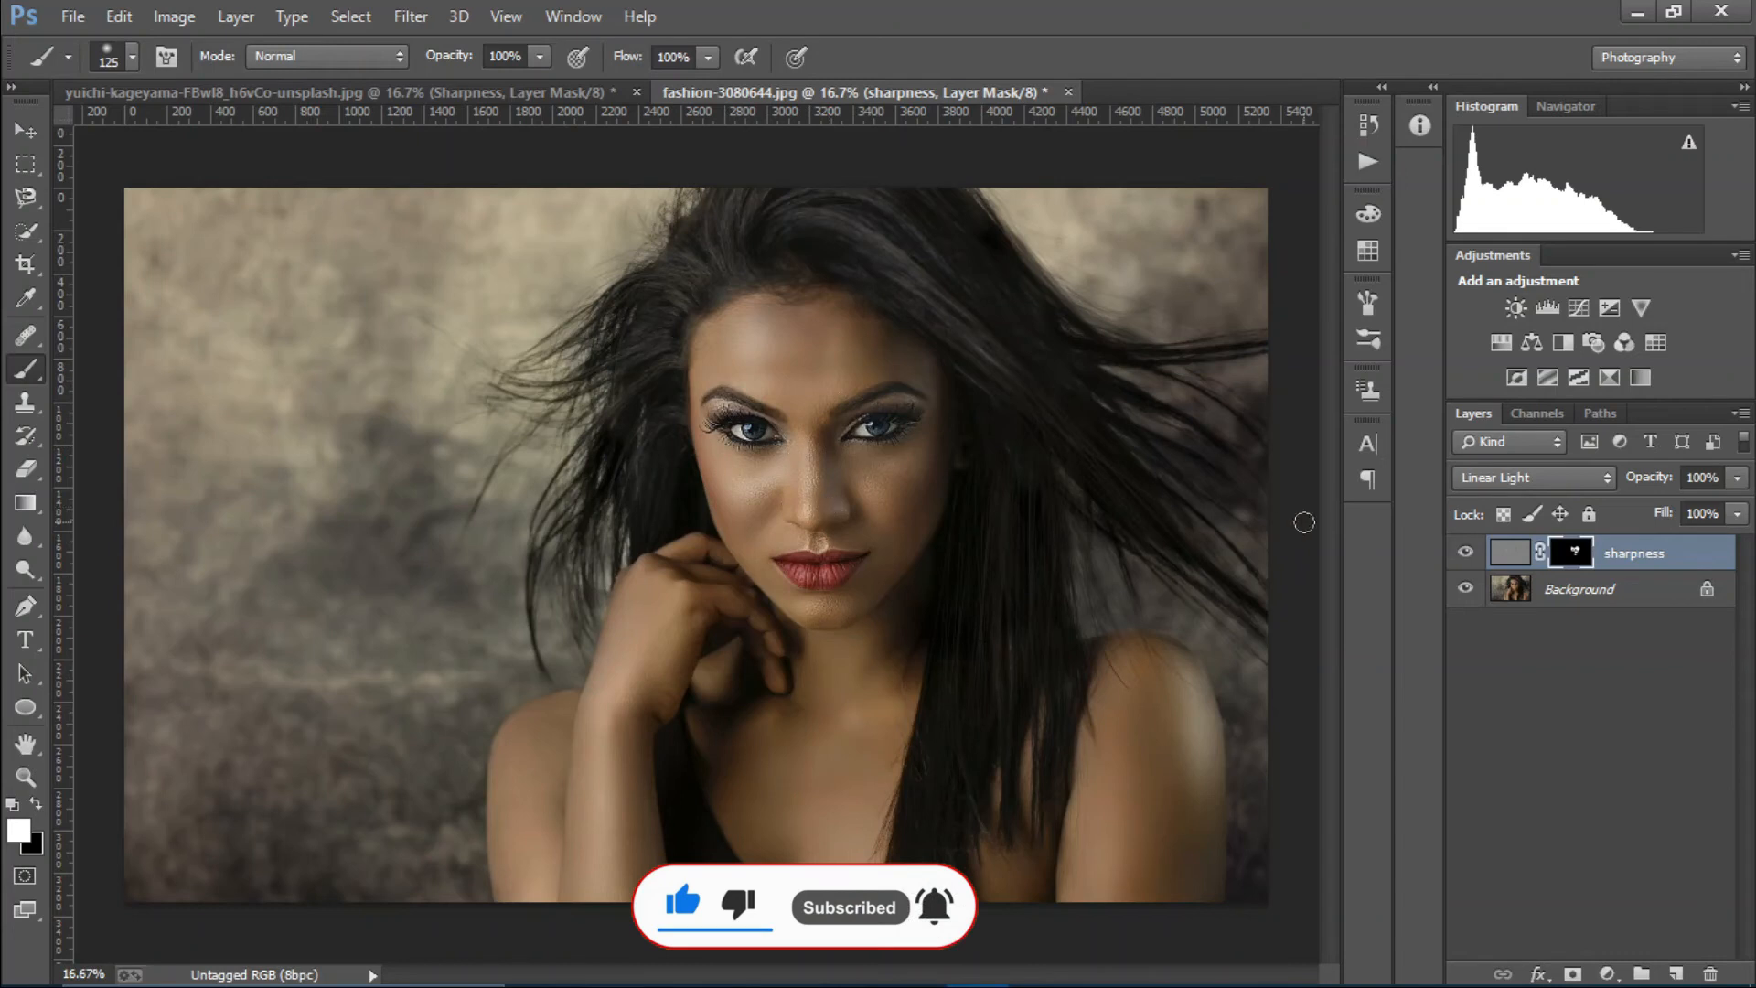
Set the brush to black at 68% opacity and compare the portrait with the sharpness layer hidden and shown.
{"action": "left_click", "coordinate": [539, 56]}
{"action": "left_click_drag", "start_coordinate": [541, 83], "coordinate": [503, 82]}
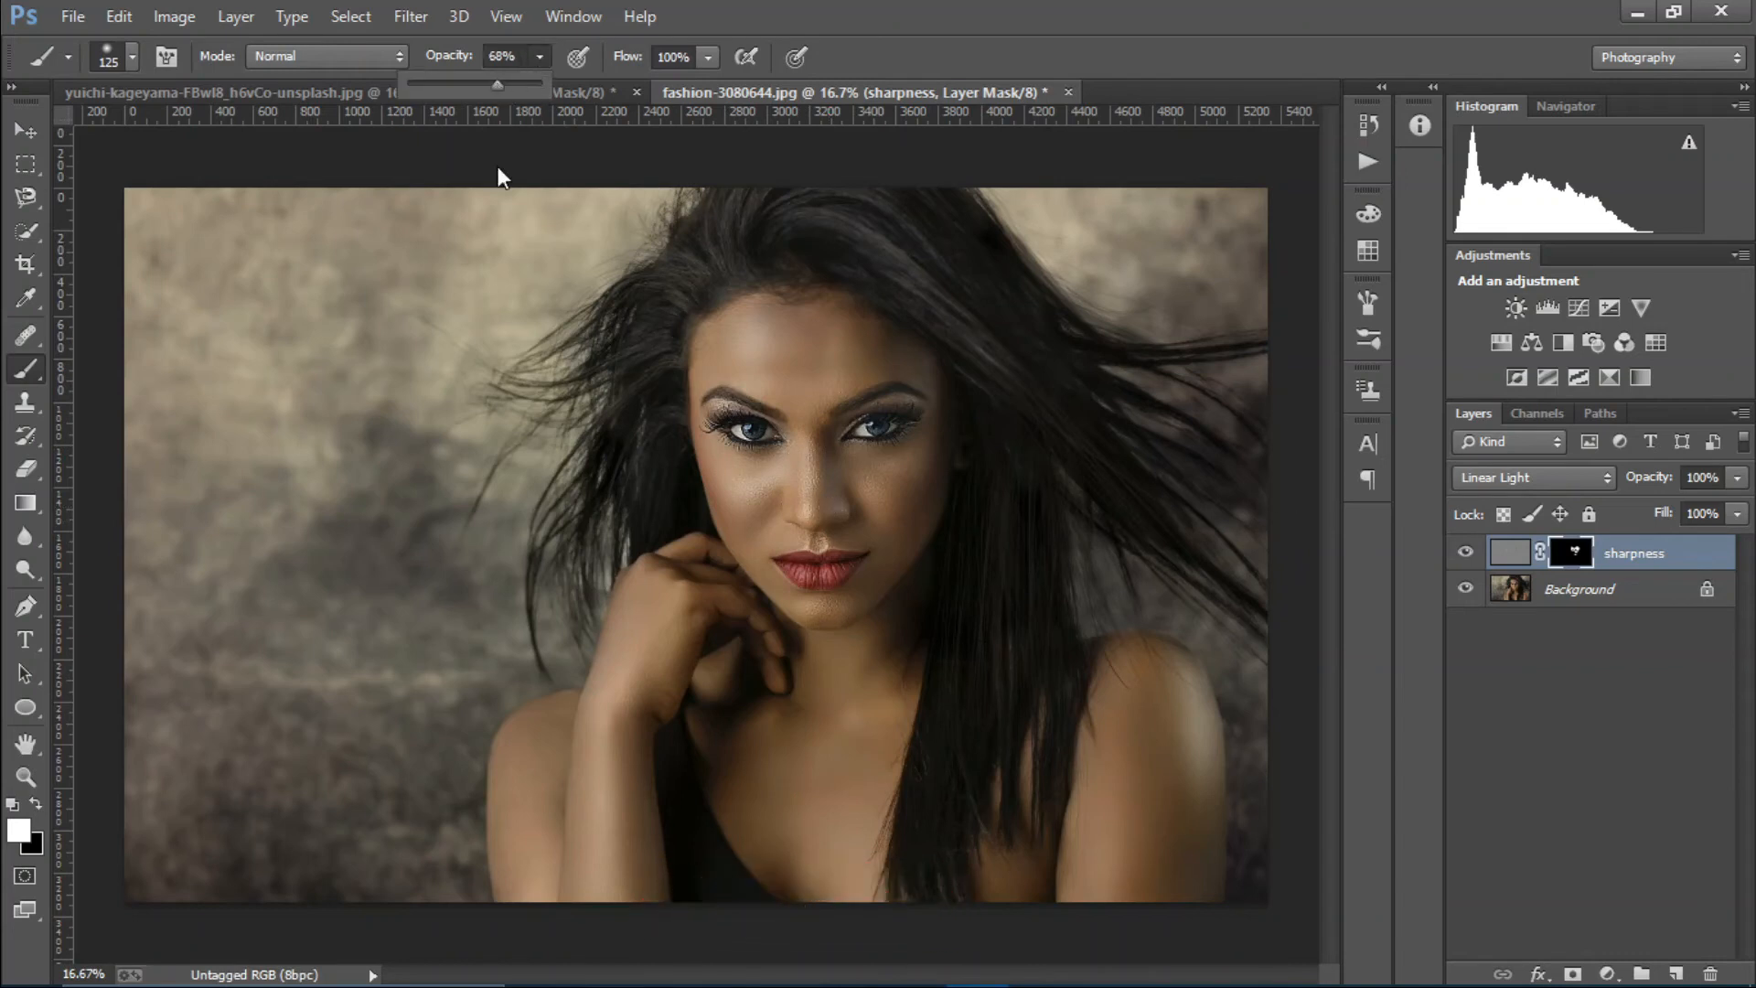
{"action": "left_click", "coordinate": [35, 806]}
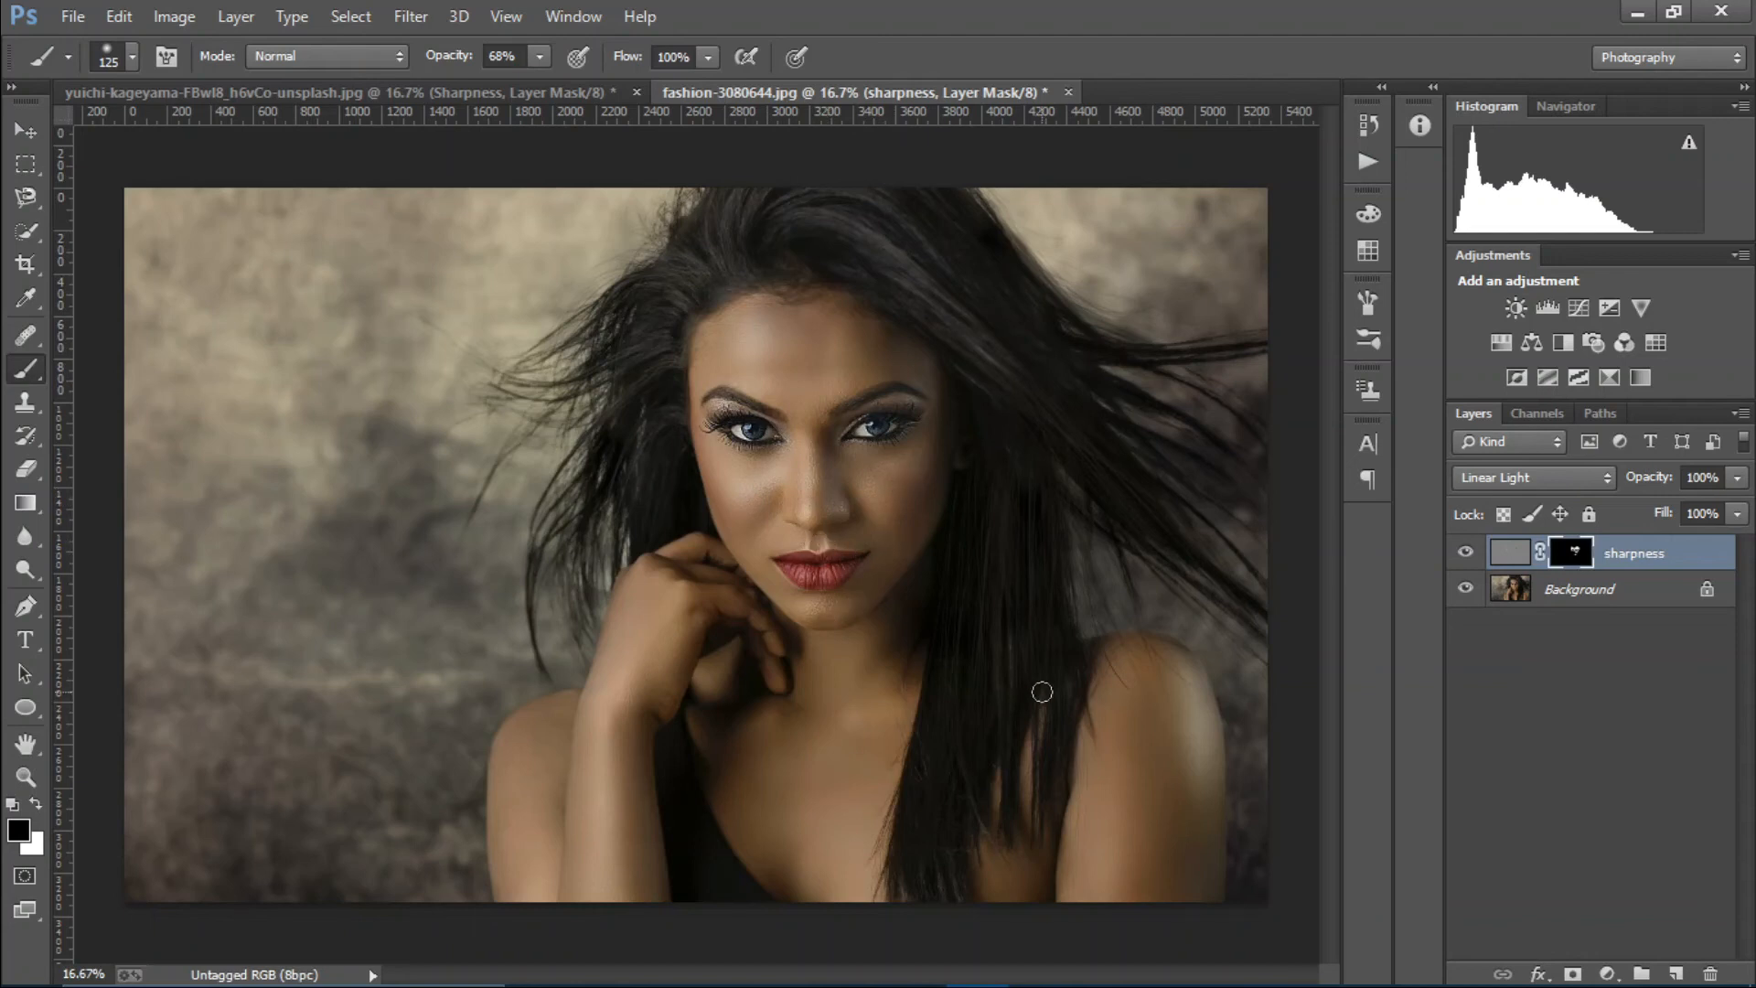
{"action": "left_click", "coordinate": [1467, 552]}
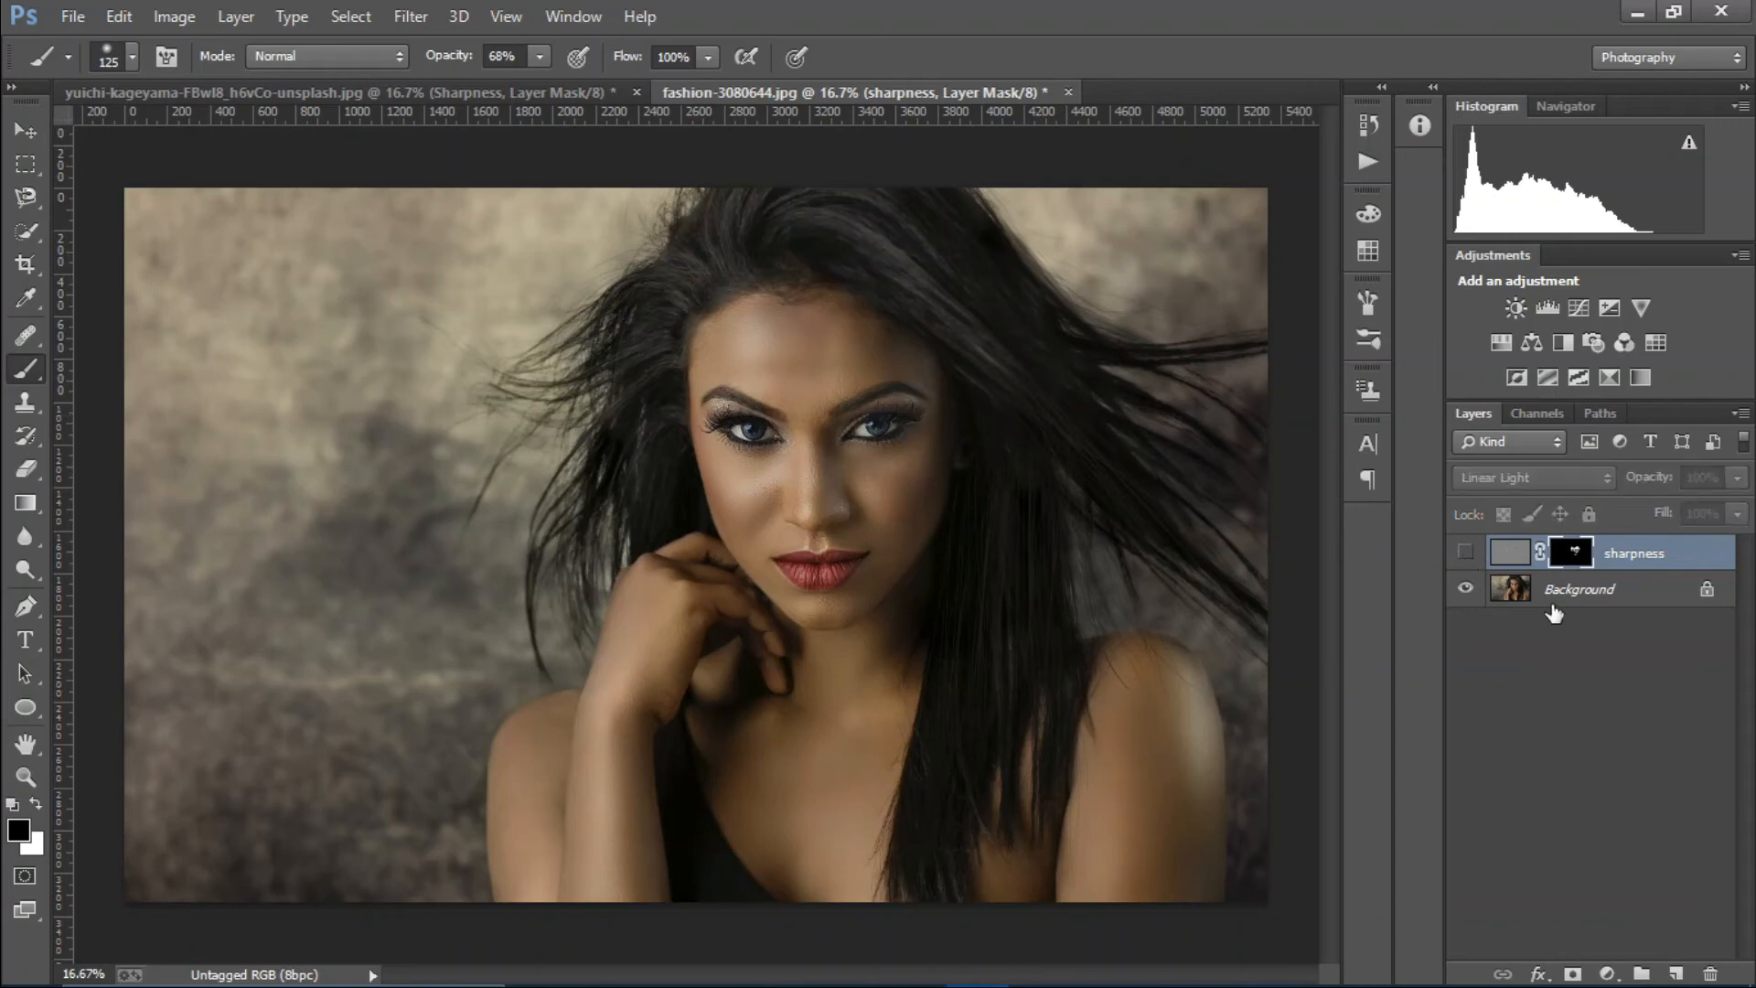
{"action": "left_click", "coordinate": [1466, 553]}
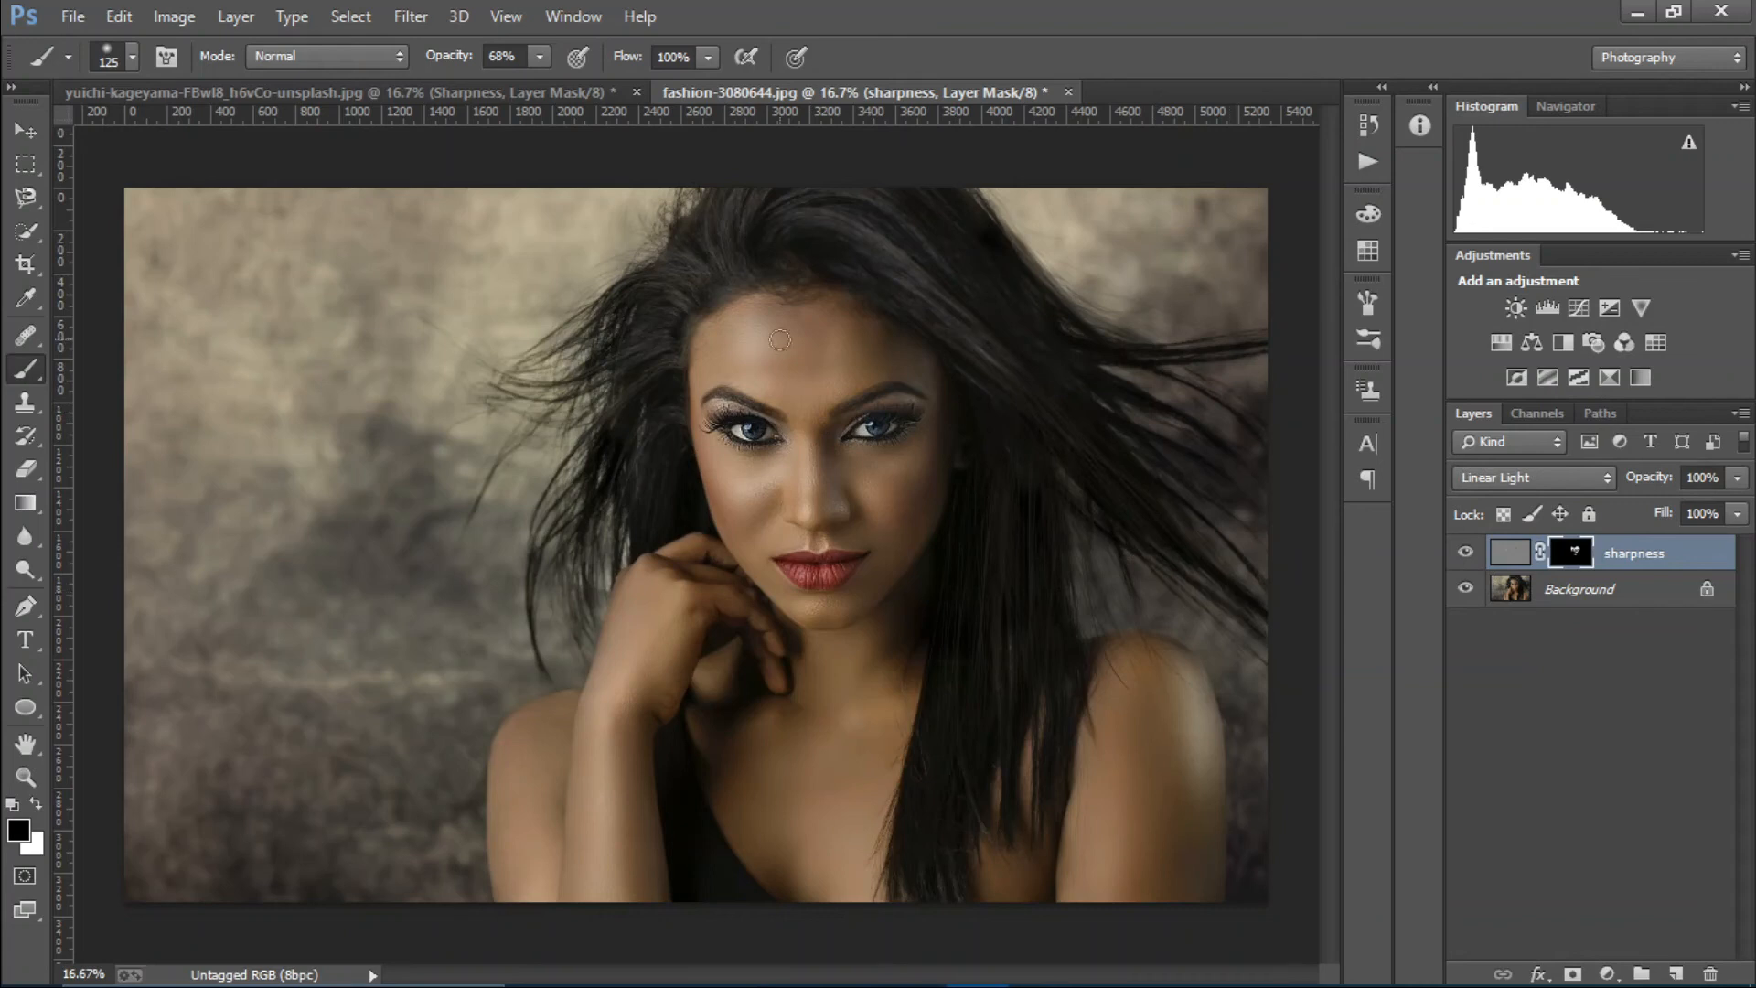
Paint white at 68% brush opacity on the sharpness mask over the woman's hair around her face.
{"action": "key", "text": "x"}
{"action": "mouse_move", "coordinate": [1036, 416]}
{"action": "left_mouse_down"}
{"action": "mouse_move", "coordinate": [910, 263]}
{"action": "mouse_move", "coordinate": [857, 282]}
{"action": "left_mouse_up"}
{"action": "mouse_move", "coordinate": [663, 360]}
{"action": "left_mouse_down"}
{"action": "mouse_move", "coordinate": [734, 267]}
{"action": "mouse_move", "coordinate": [747, 284]}
{"action": "mouse_move", "coordinate": [651, 294]}
{"action": "mouse_move", "coordinate": [662, 511]}
{"action": "left_mouse_up"}
{"action": "left_click_drag", "start_coordinate": [662, 511], "coordinate": [647, 391]}
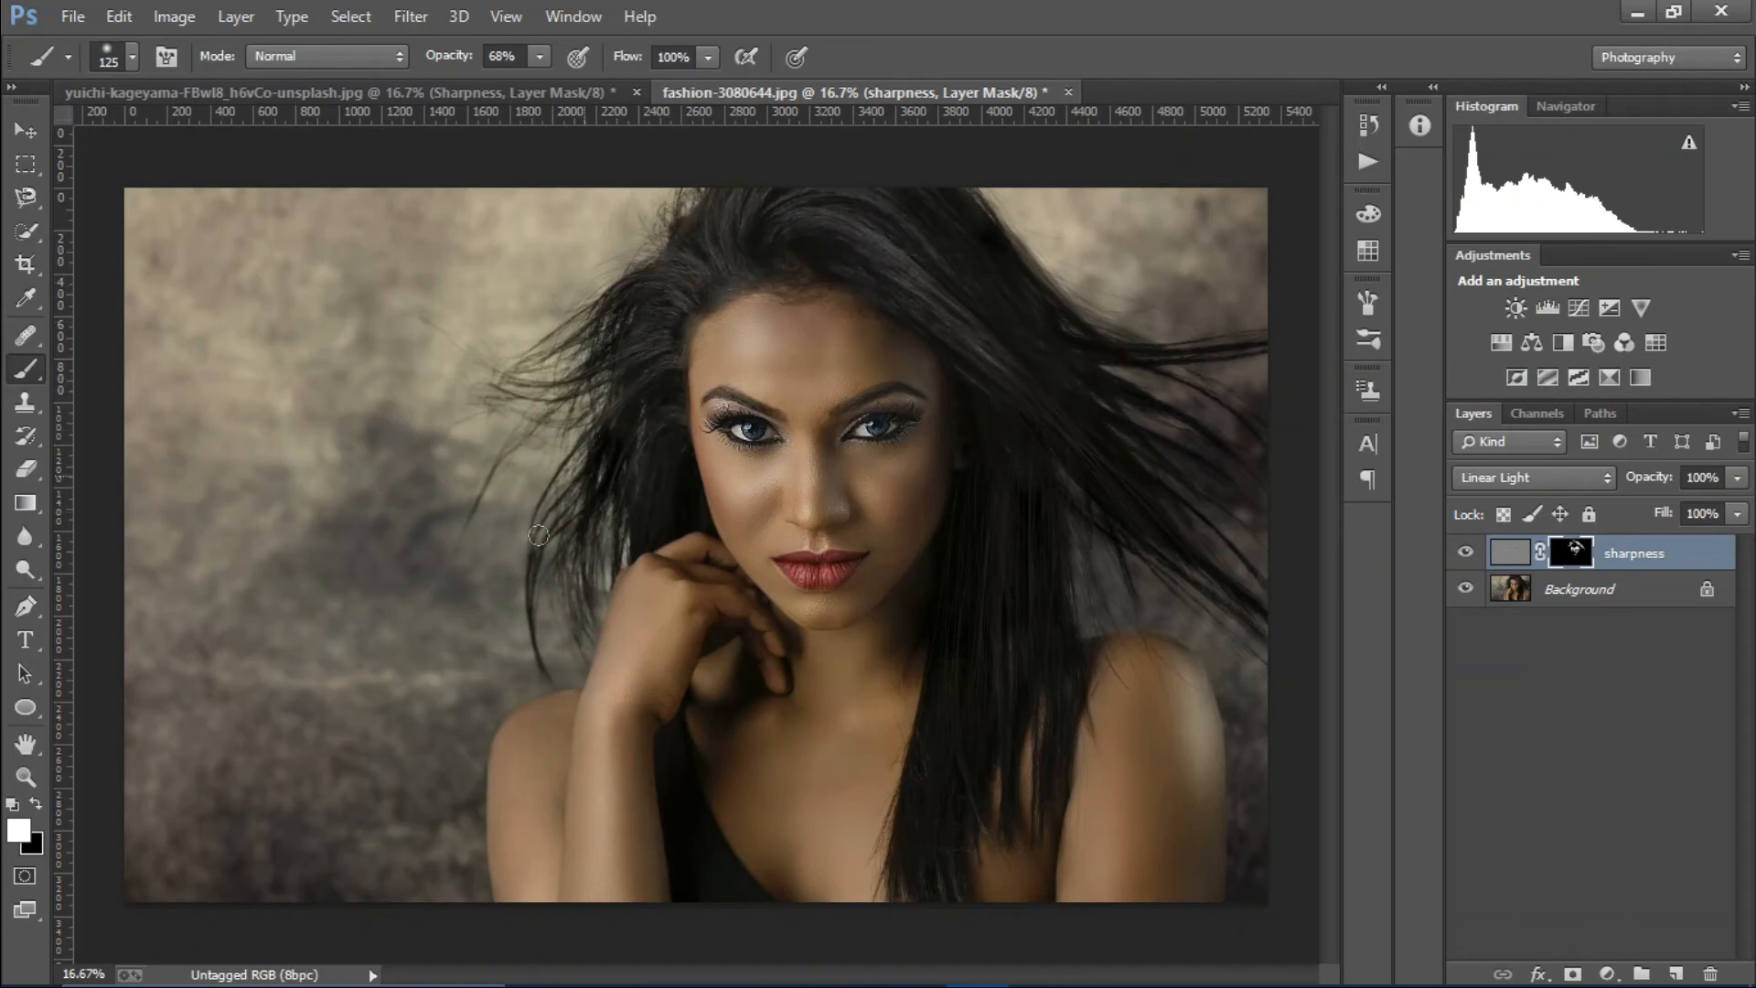